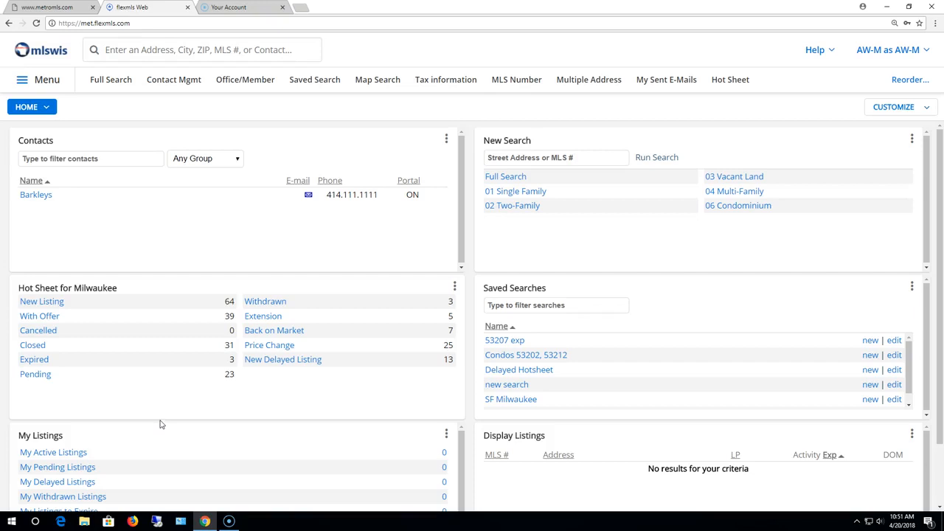
- Open Full Search, where Single Family and Active are preselected
left_click(111, 80)
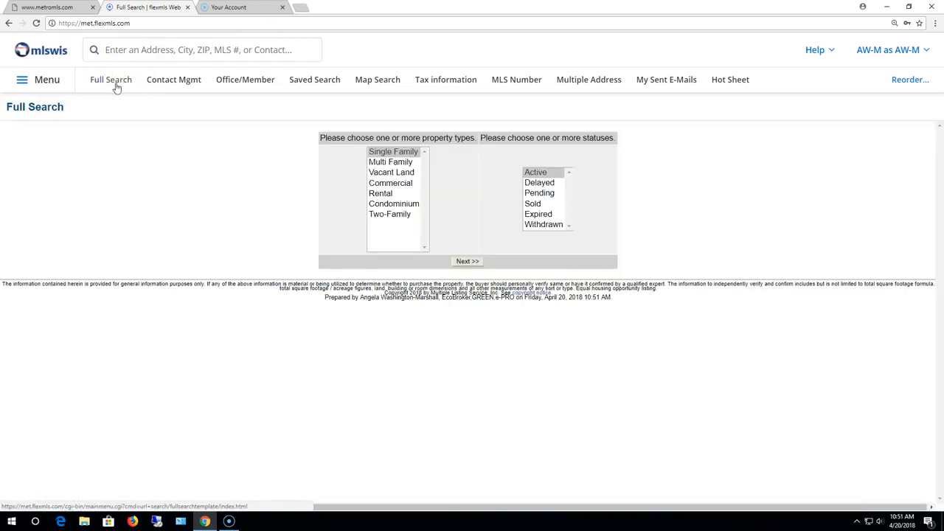
- Add Pending and Sold to the listing statuses and continue to the criteria
left_click(539, 192, "ctrl")
left_click(532, 203, "ctrl")
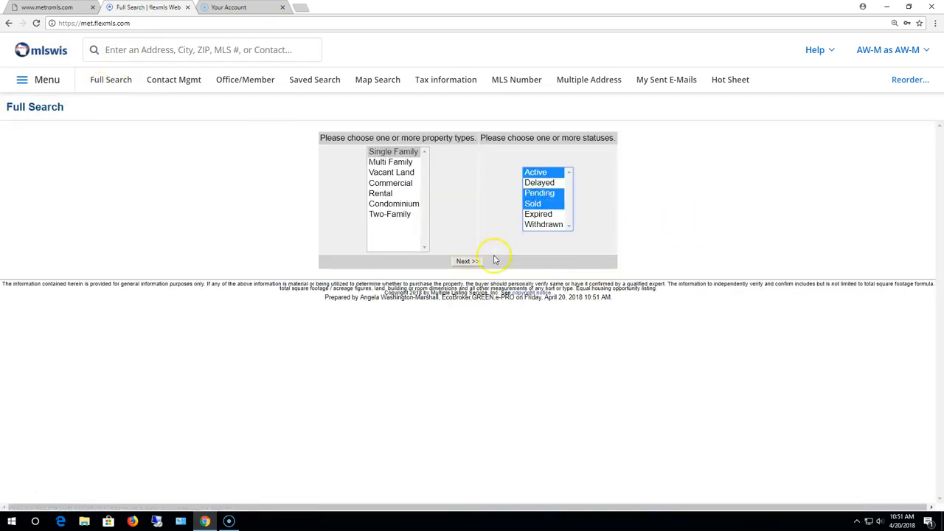
left_click(468, 261)
- Set the county to Milwaukee and the municipality to Wauwatosa
left_click(458, 217)
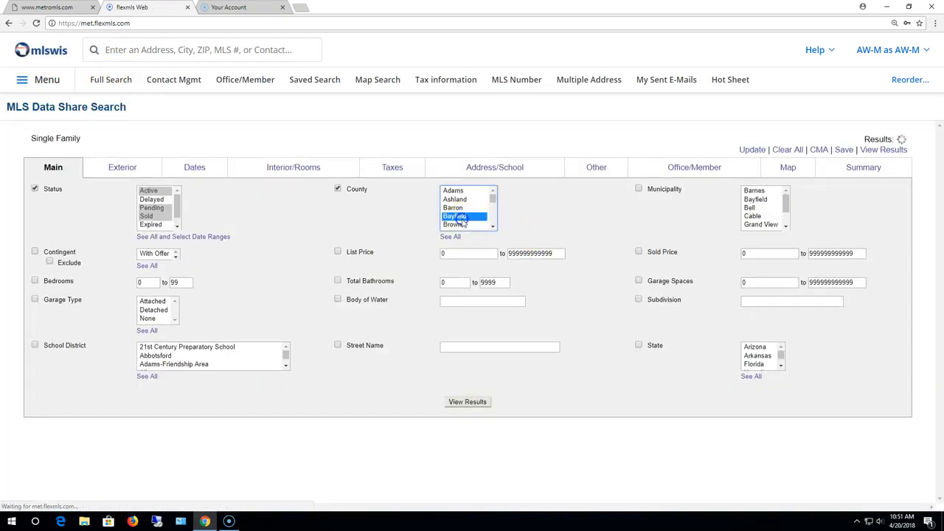
type("mi")
left_click(776, 216)
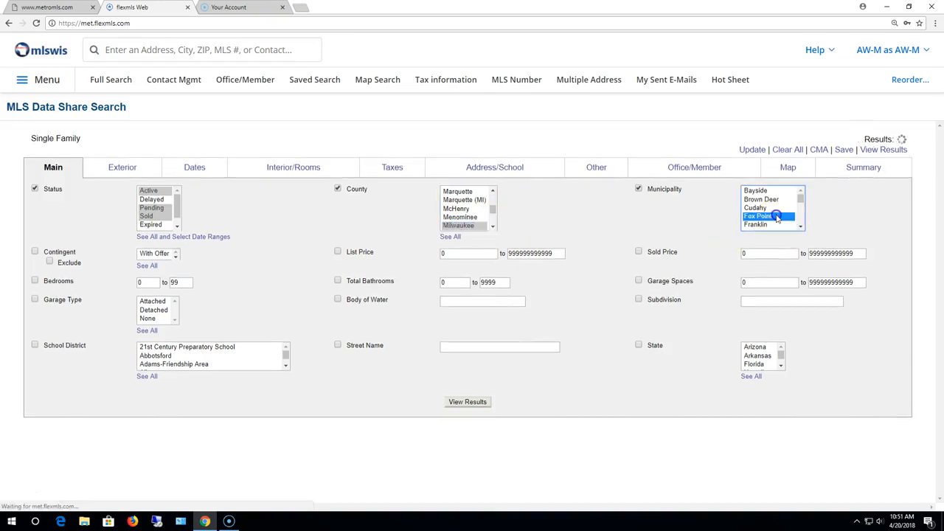
type("watosa")
- Require 3–4 bedrooms, 2.5+ baths and 2.5+ attached garage spaces
left_click(146, 282)
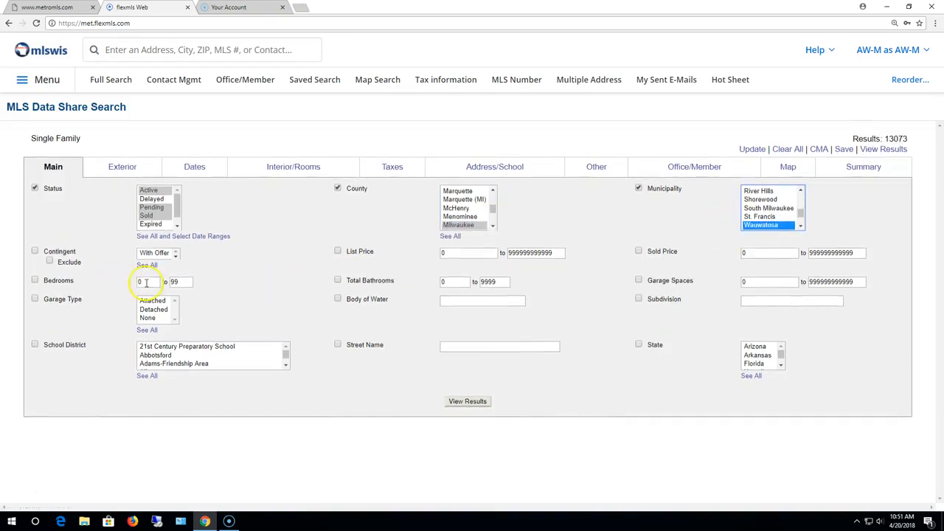
type("3")
key("Tab")
type("4")
left_click(449, 281)
type("2.5")
left_click(699, 282)
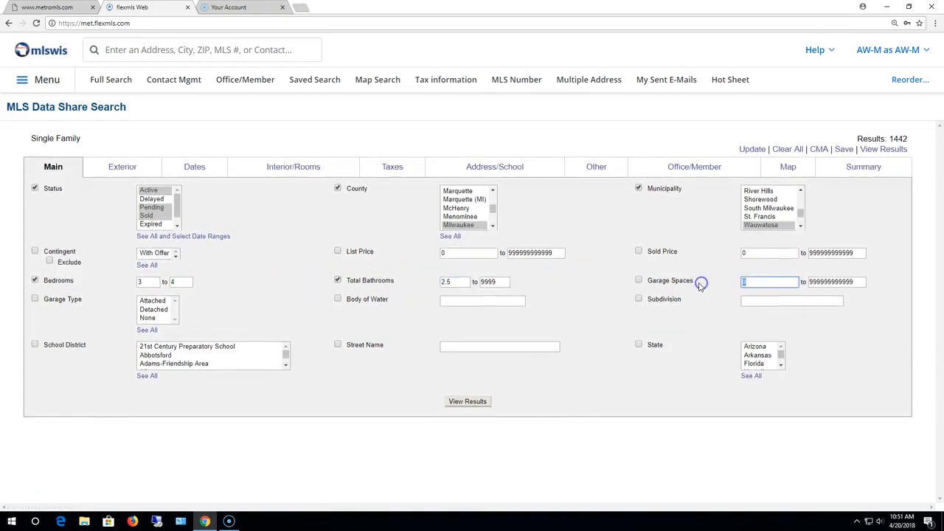
type("2.5")
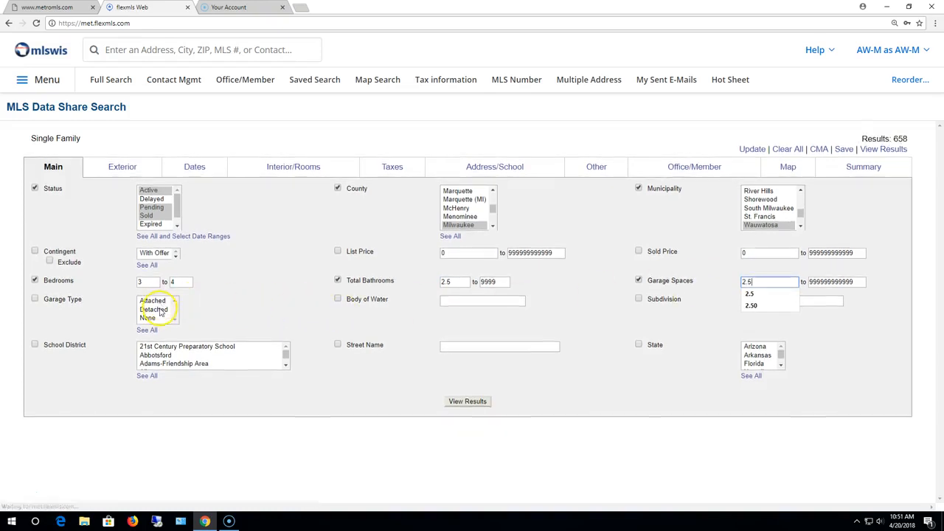
left_click(156, 301)
- Turn on the Sold Date filter and view the results
left_click(194, 165)
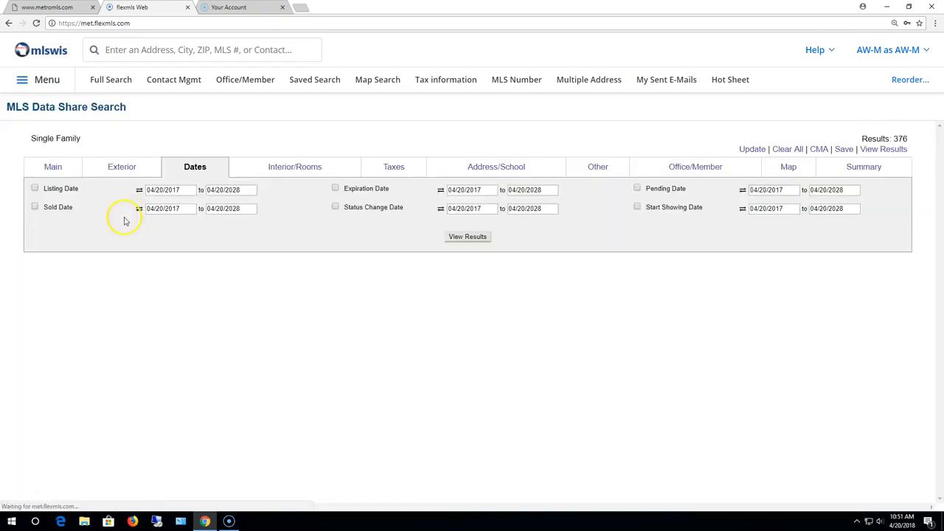
left_click(34, 207)
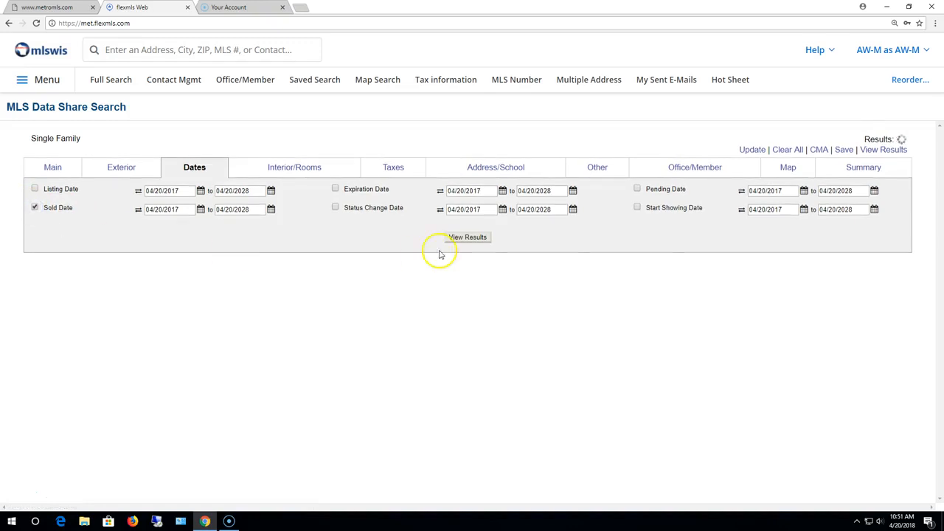
left_click(469, 238)
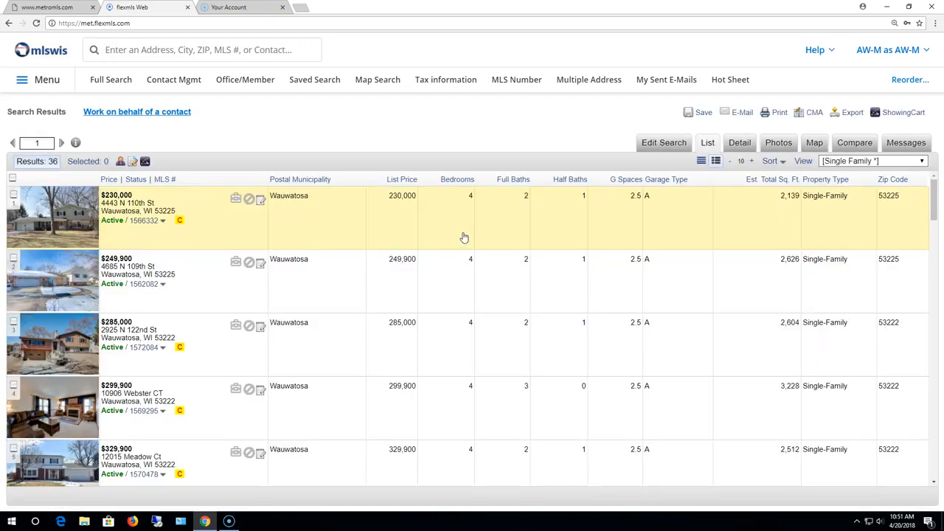
- Open the first result in Detail view and select all 36 listings
left_click(486, 236)
left_click(740, 144)
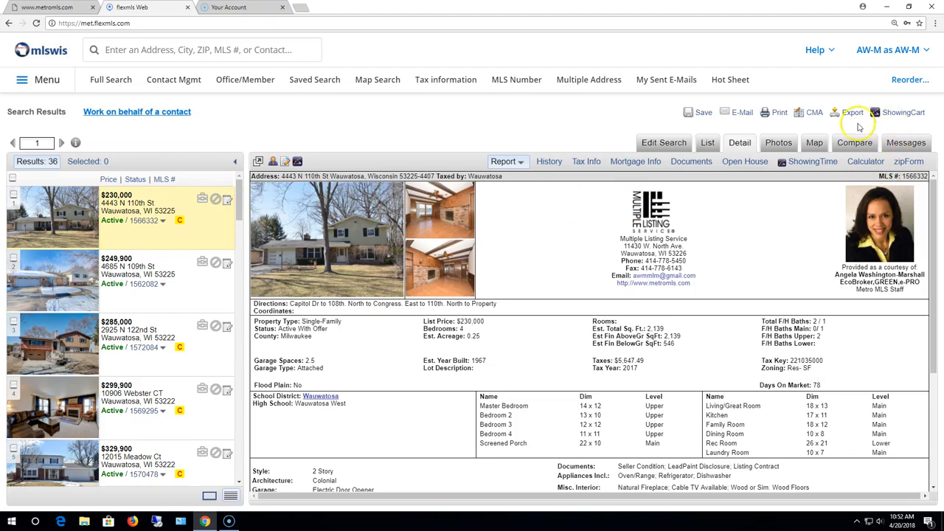
left_click(13, 177)
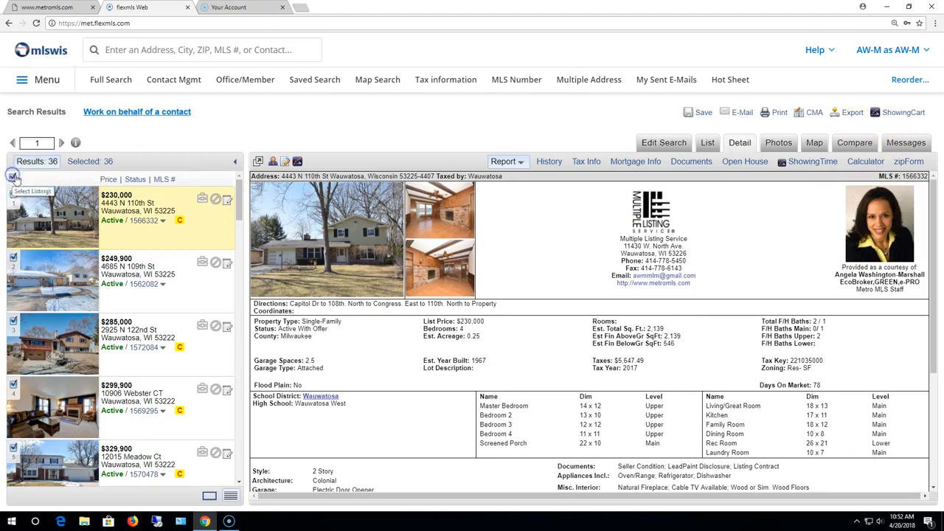
- Export all 36 listings as a Generic Text Export after entering the verification text
left_click(850, 115)
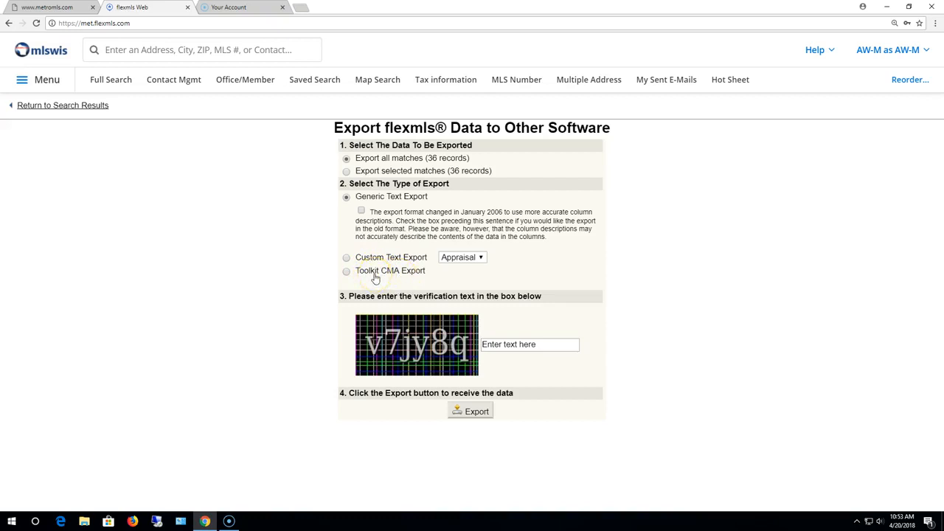
left_click(540, 344)
type("v7jy8q")
left_click(469, 411)
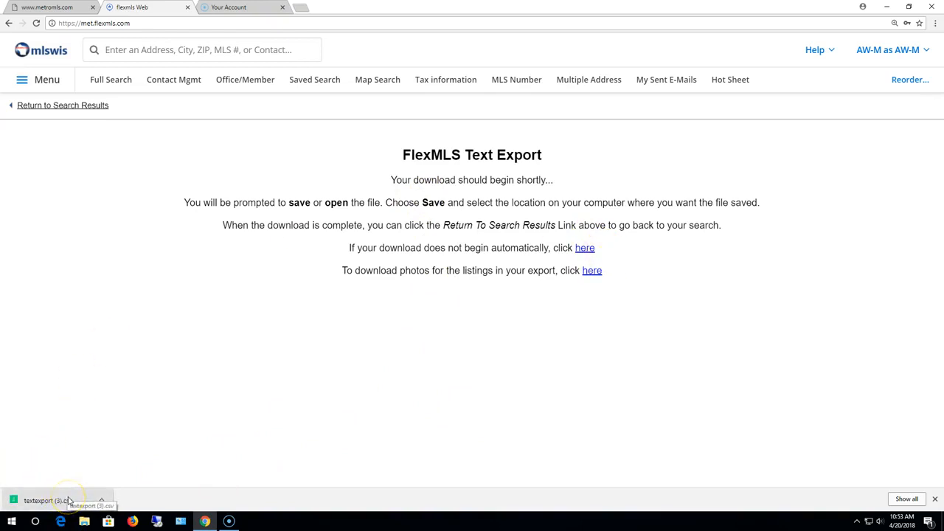
- Open the downloaded textexport (3).csv in CSV Viewer Free
left_click(73, 500)
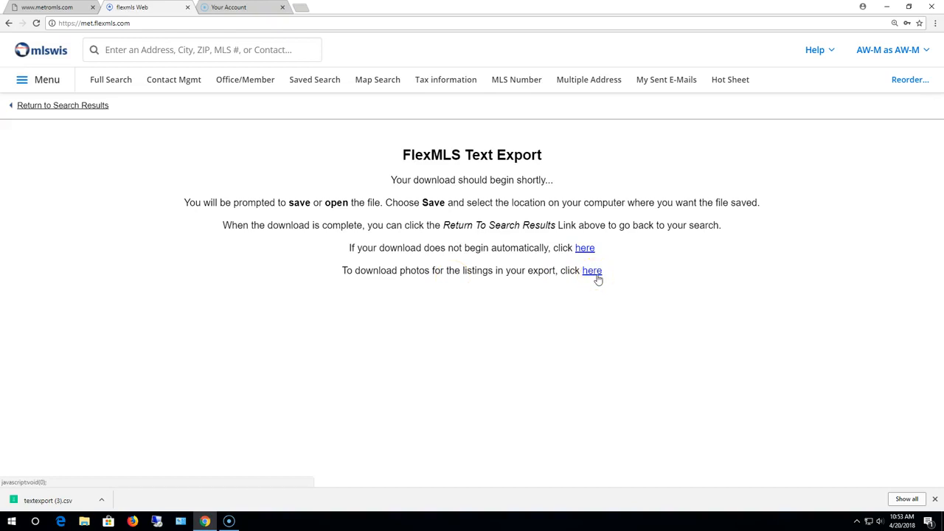
left_click(101, 499)
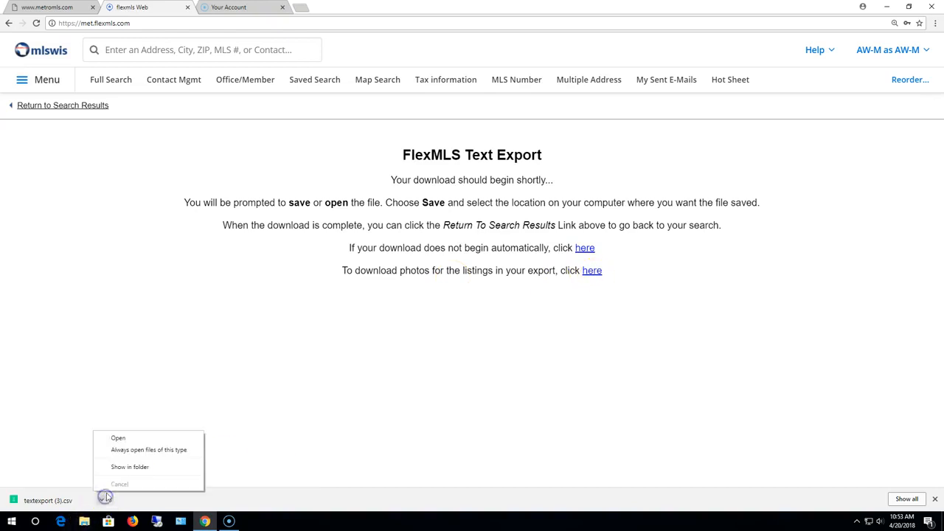
left_click(125, 438)
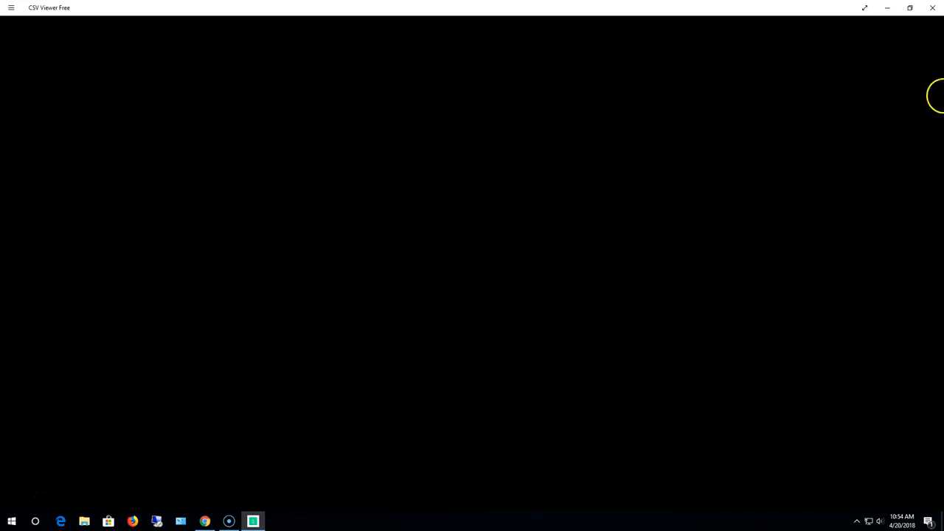
- Close the CSV Viewer Free window
left_click(932, 7)
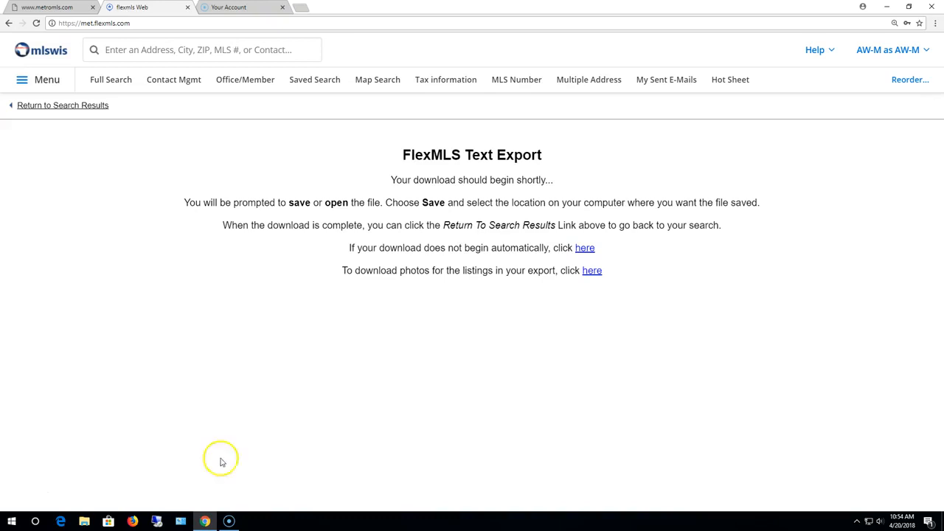
- Go to Preferences > My Exports and edit the Appraisal template
left_click(44, 82)
scroll(238, 343, "down", 3)
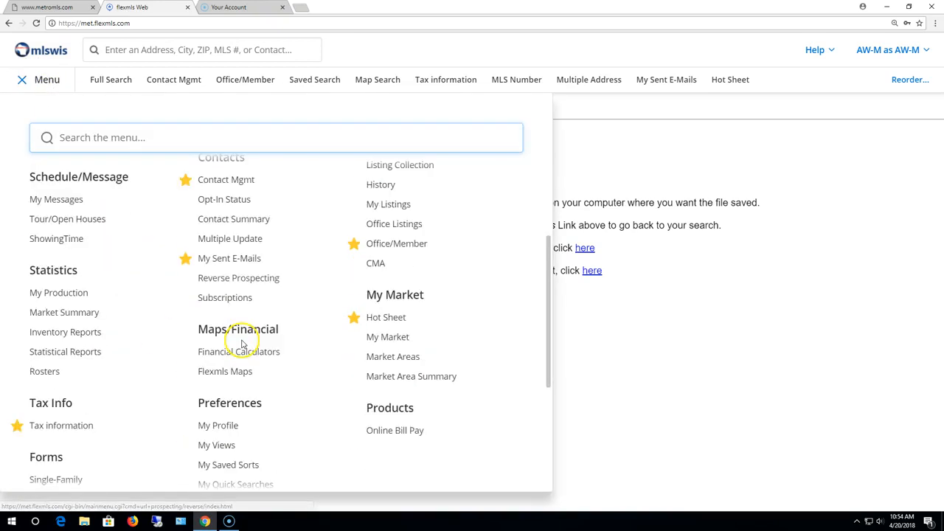
scroll(241, 344, "down", 2)
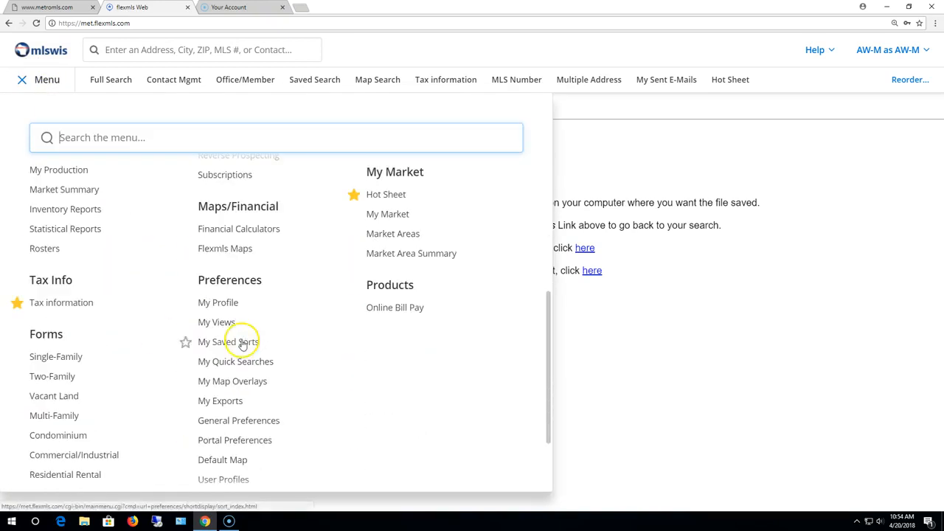
left_click(221, 403)
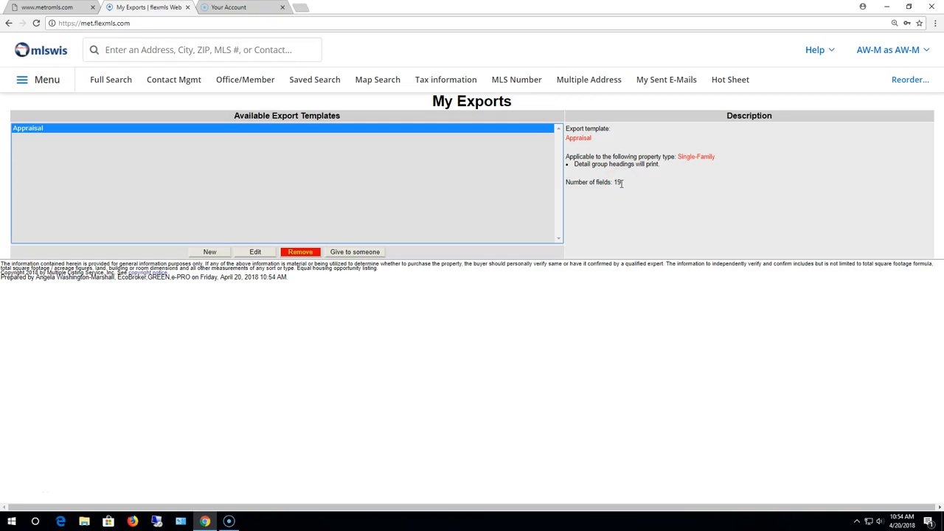
left_click(255, 252)
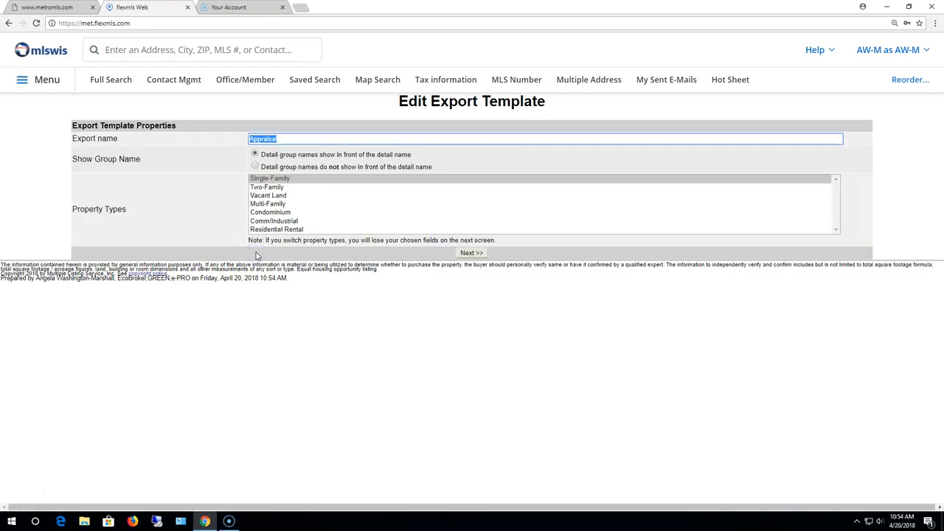
- Advance to the Appraisal template's field chooser and scroll the Available Fields list
left_click(471, 253)
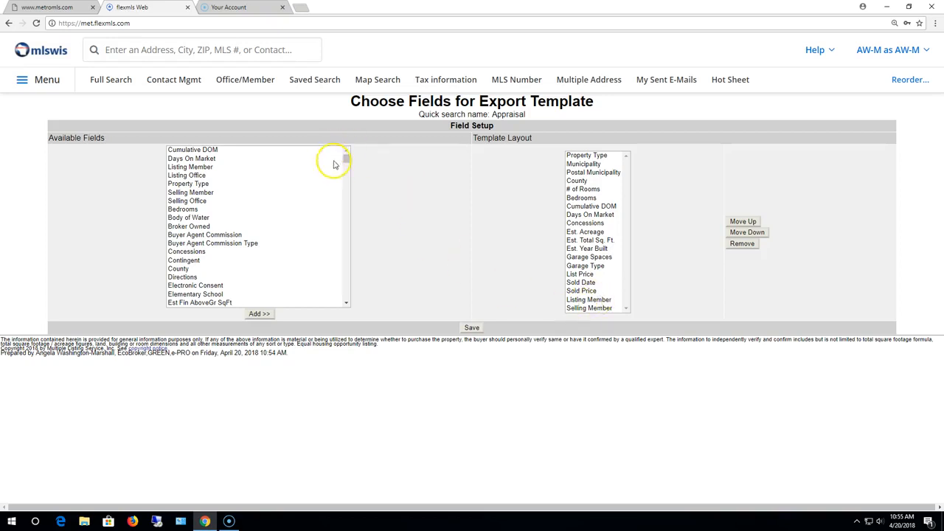
mouse_move(347, 161)
left_mouse_down()
mouse_move(352, 268)
mouse_move(348, 151)
left_mouse_up()
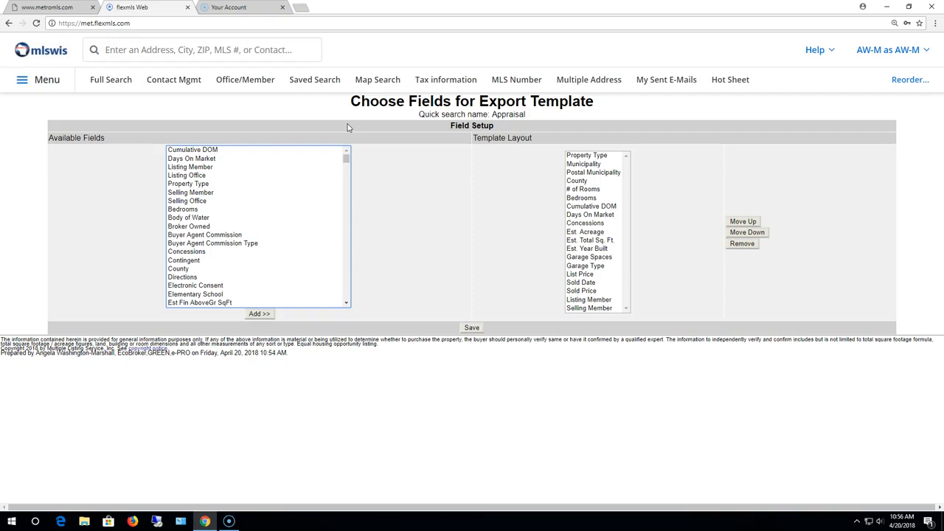
- Go to My Exports and start a new export template
left_click(47, 82)
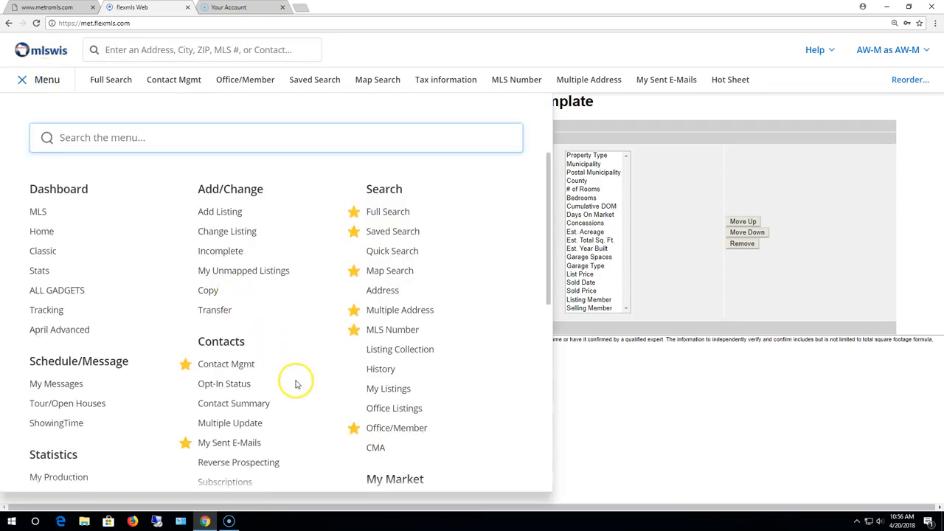
scroll(296, 384, "down", 5)
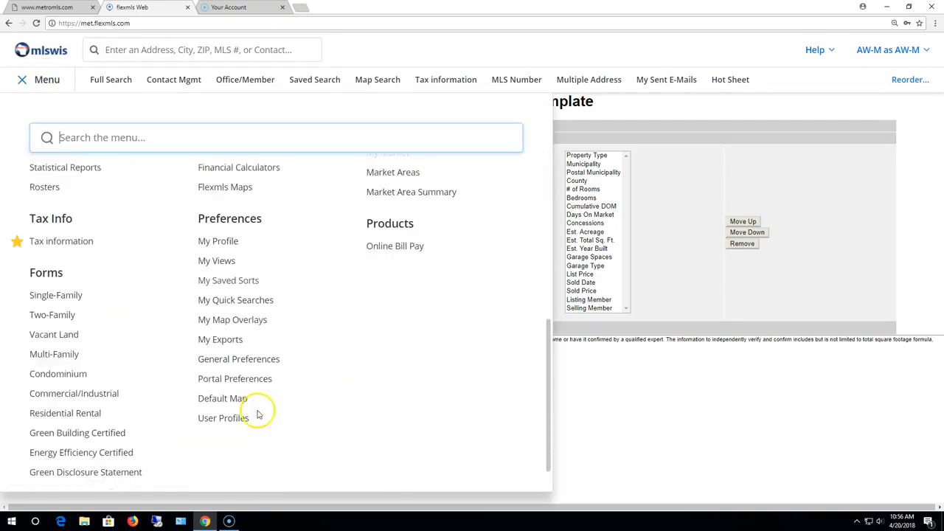
left_click(222, 340)
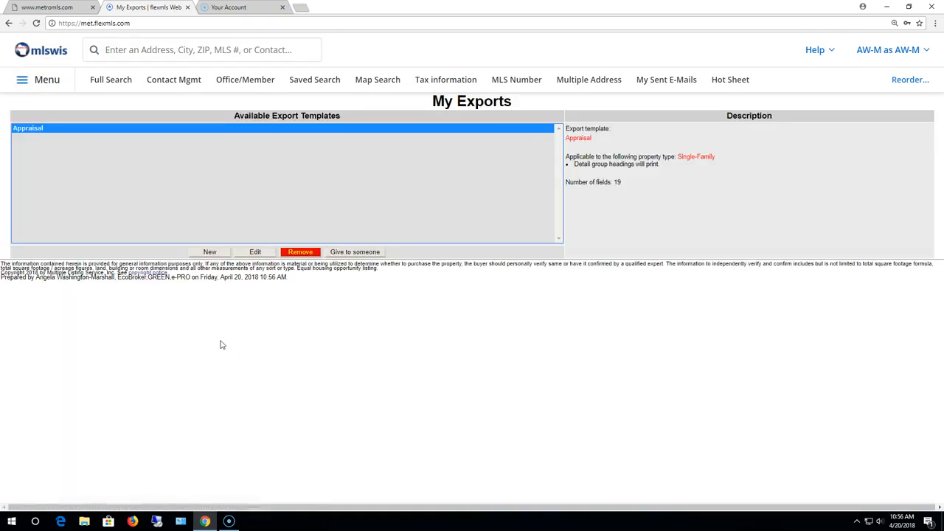
left_click(209, 252)
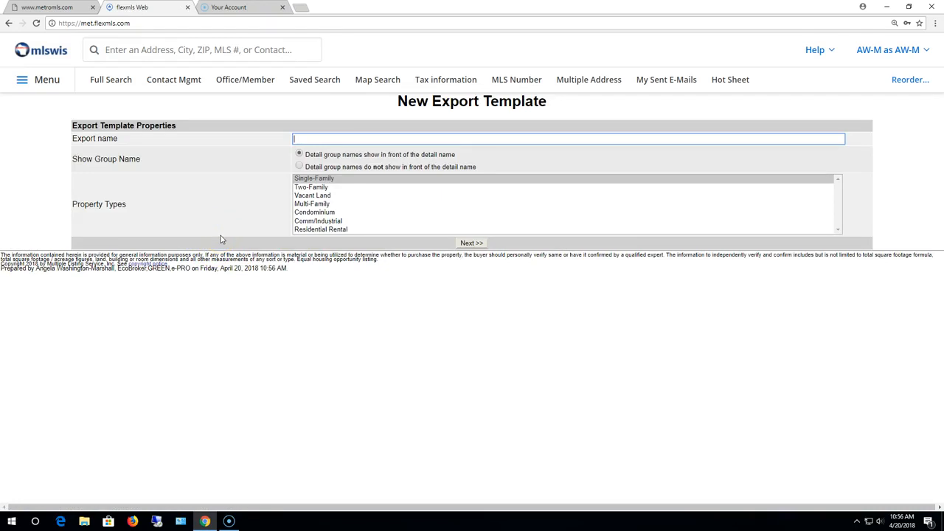
- Name it Mailing Labels, cover Single-Family through Comm/Industrial, and continue
type("Mailing Labelzs")
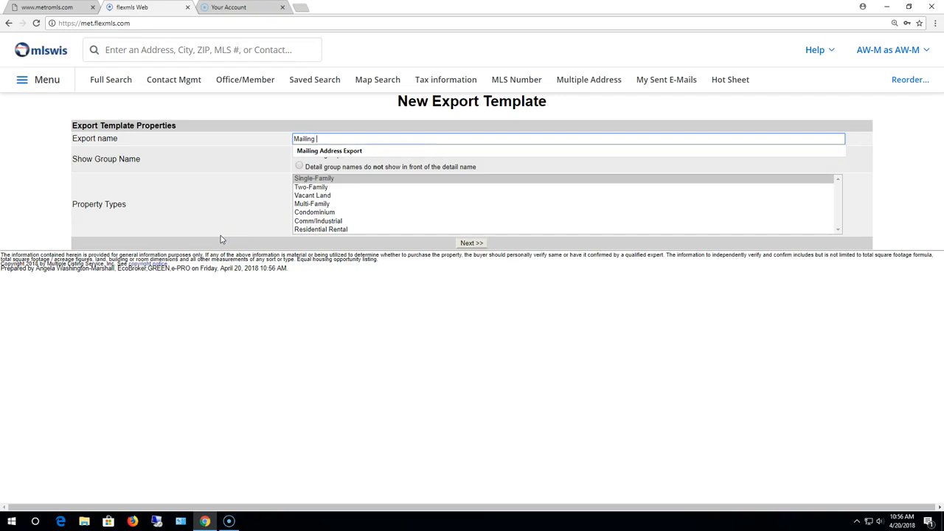
key("BackSpace")
key("BackSpace")
type("s")
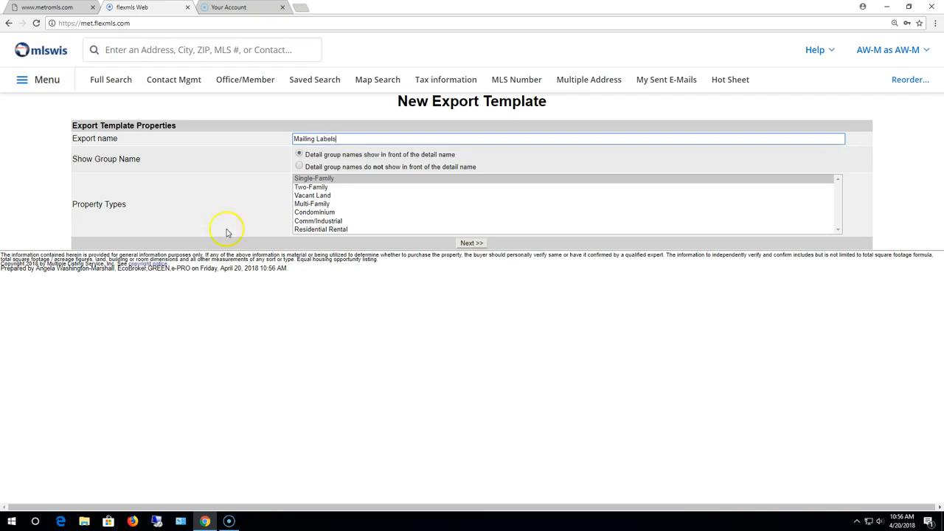
left_click_drag(321, 180, 310, 219)
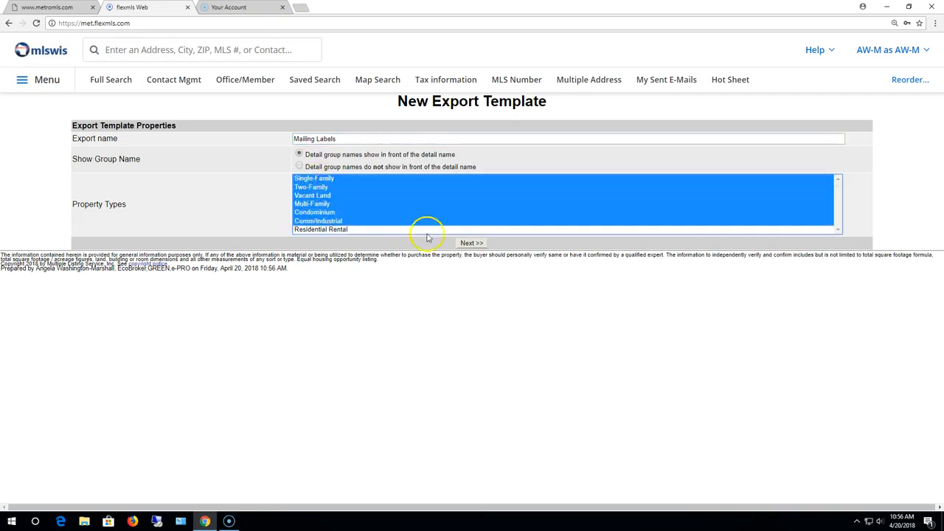
left_click(469, 243)
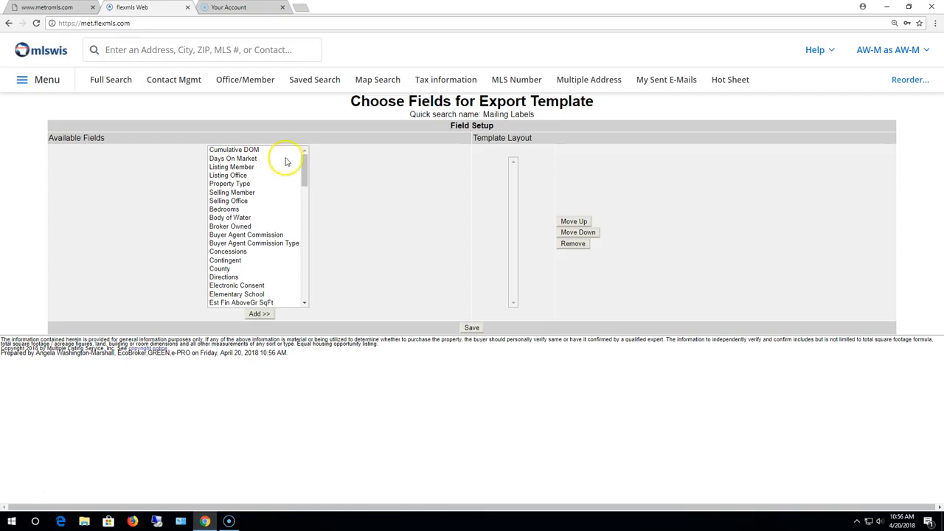
- Add Street #, Street Dir, Street Name, Zip Code and Municipality to the layout
left_click_drag(302, 158, 311, 257)
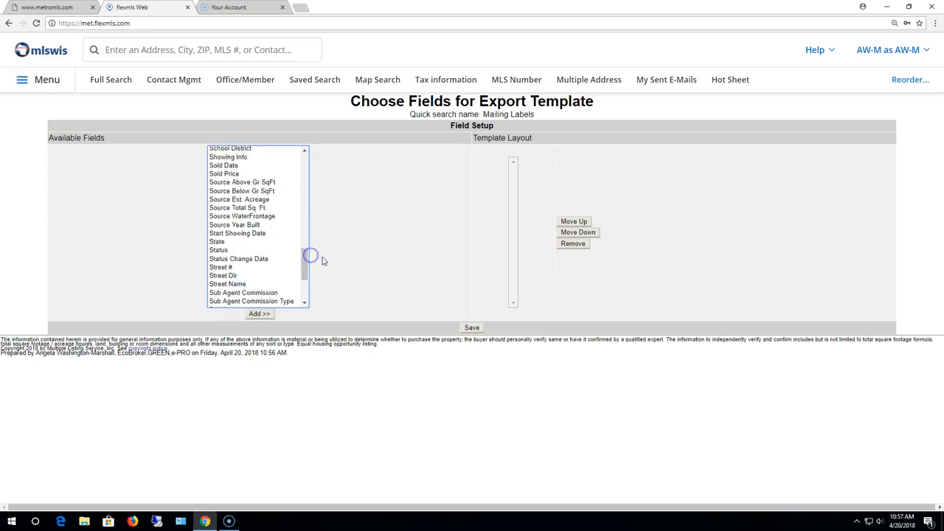
left_click(221, 267)
left_click(260, 314)
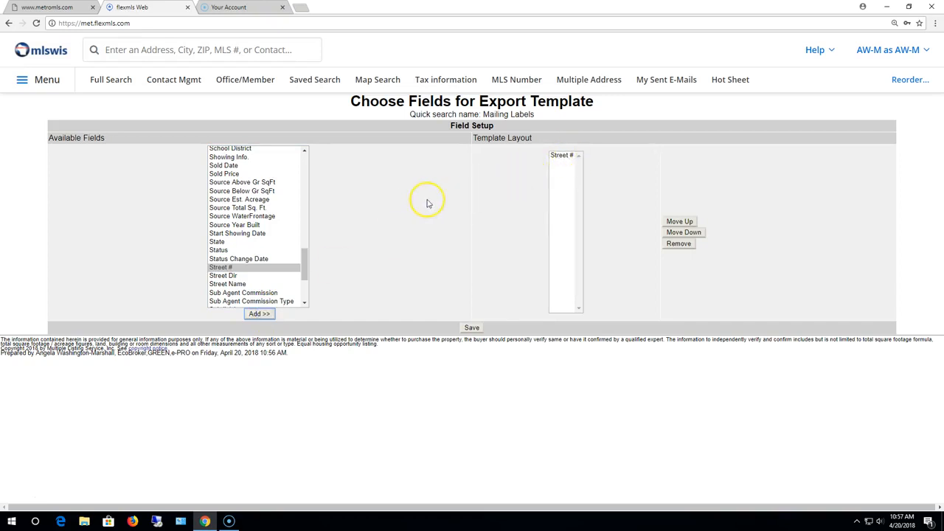
left_click(242, 276)
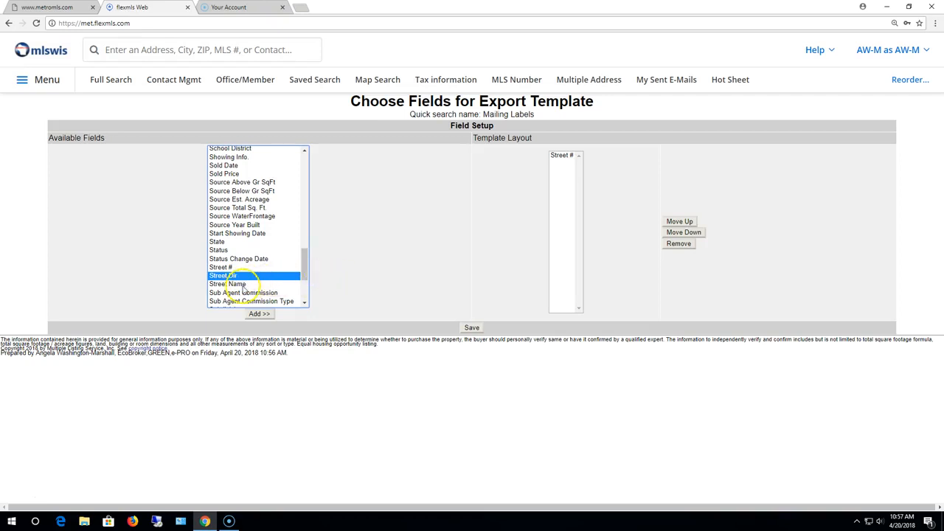
left_click(236, 284, "ctrl")
left_click_drag(303, 271, 303, 294)
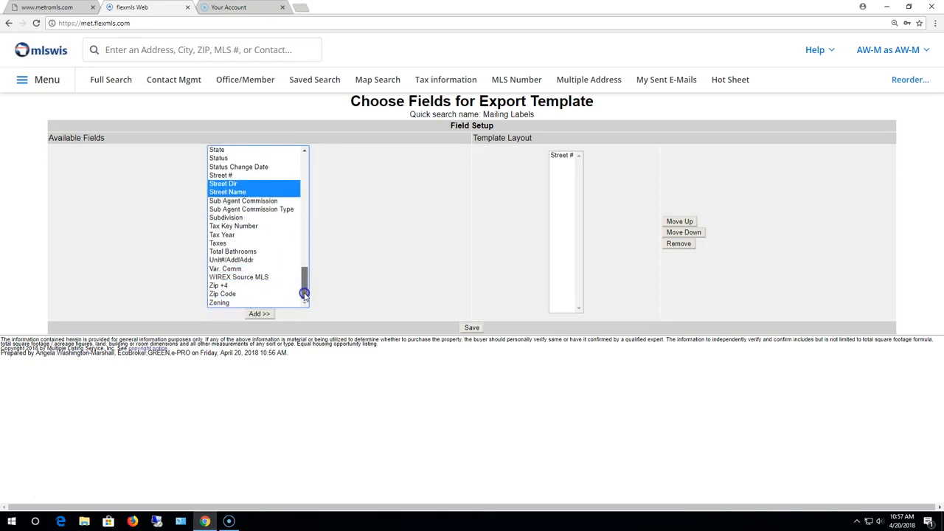
left_click(227, 294, "ctrl")
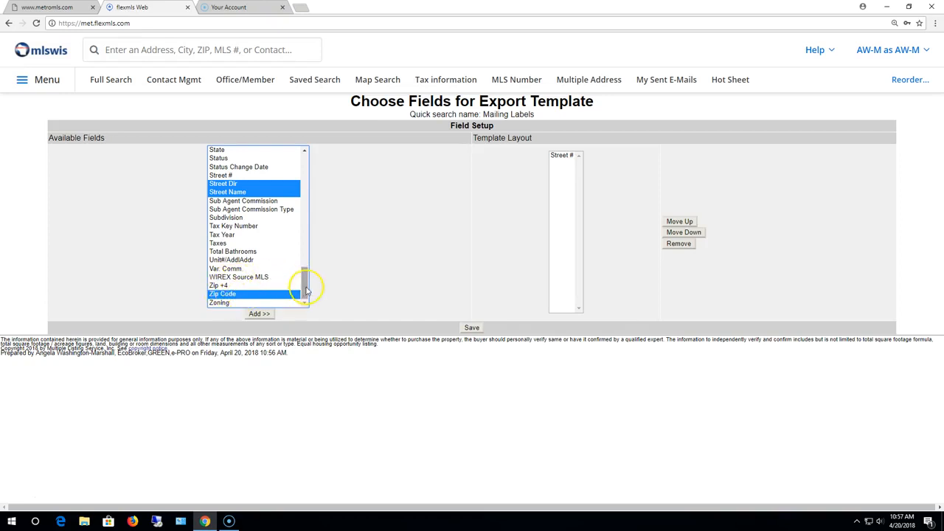
left_click_drag(305, 288, 303, 238)
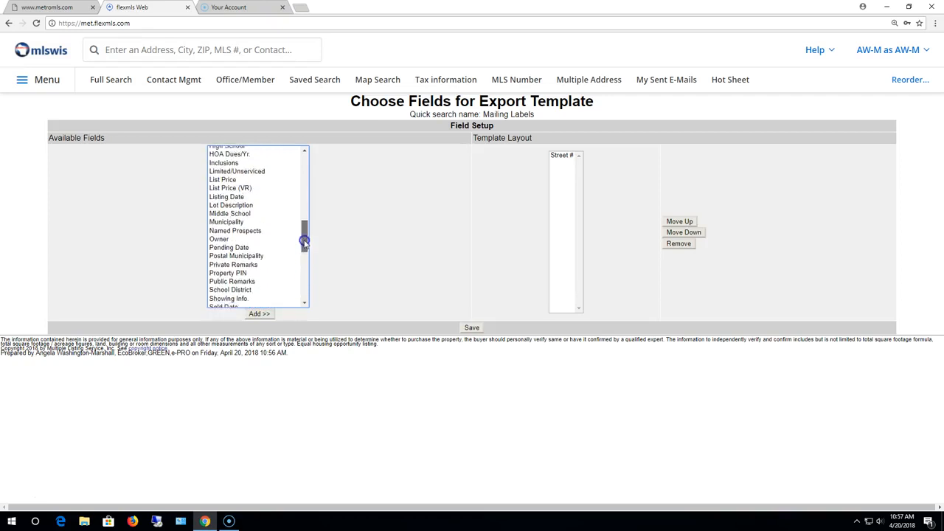
left_click(230, 226)
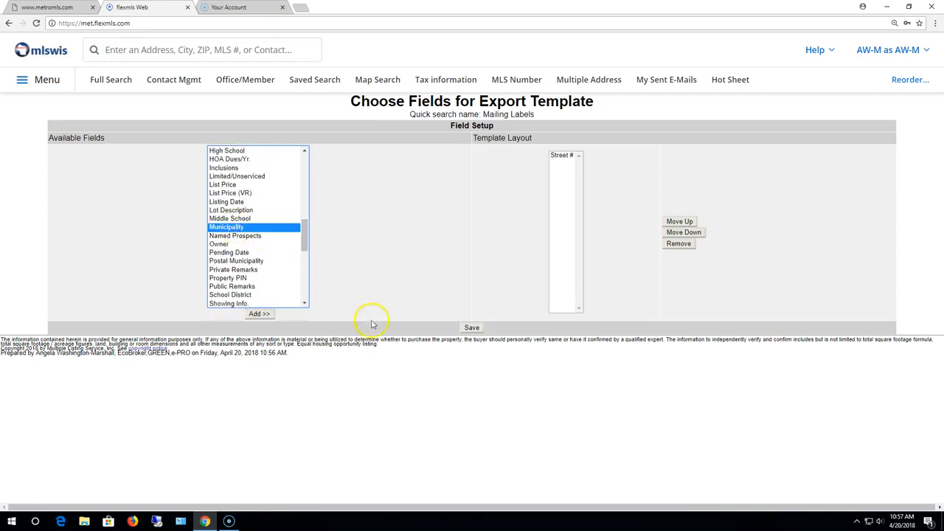
mouse_move(305, 237)
left_mouse_down()
mouse_move(307, 294)
mouse_move(311, 236)
left_mouse_up()
left_click(260, 314)
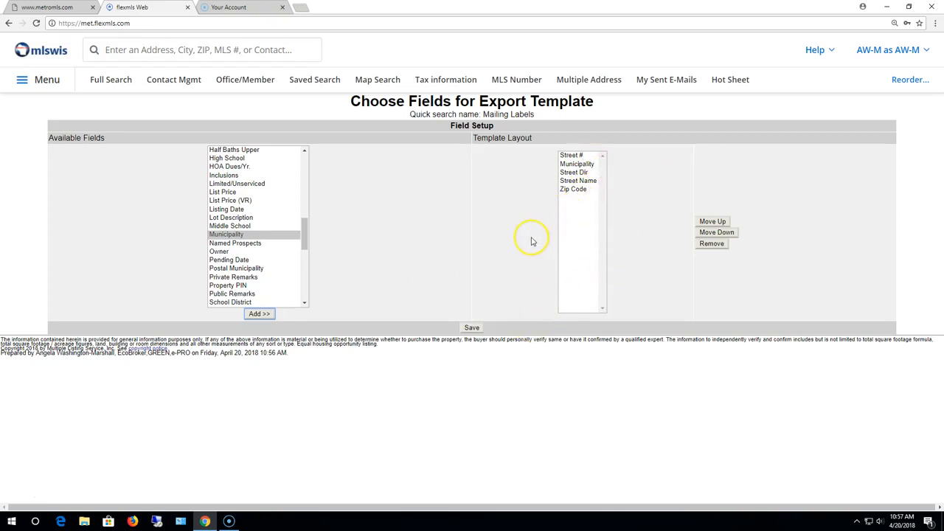
- Put Street Dir second and Street Name above Municipality, then save the template
left_click(575, 172)
left_click(721, 233)
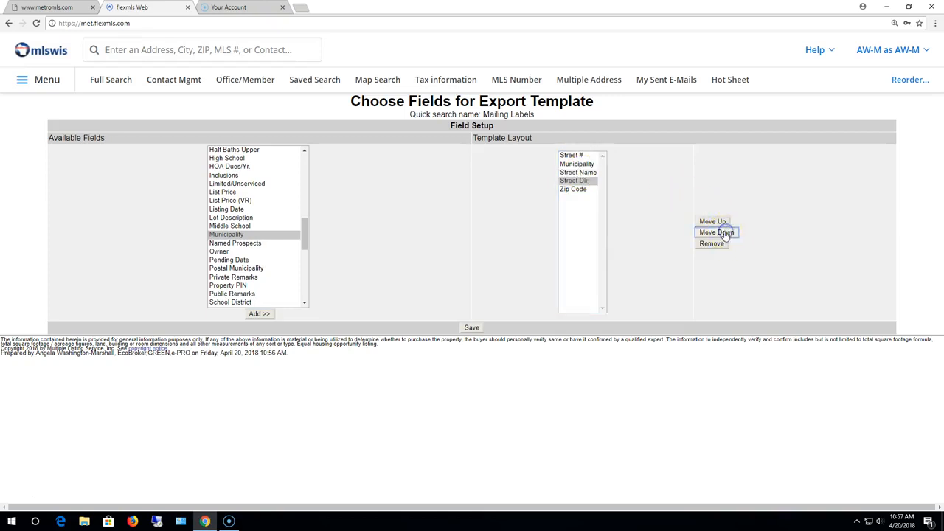
left_click(726, 233)
left_click(723, 221)
left_click(723, 221)
left_click(722, 222)
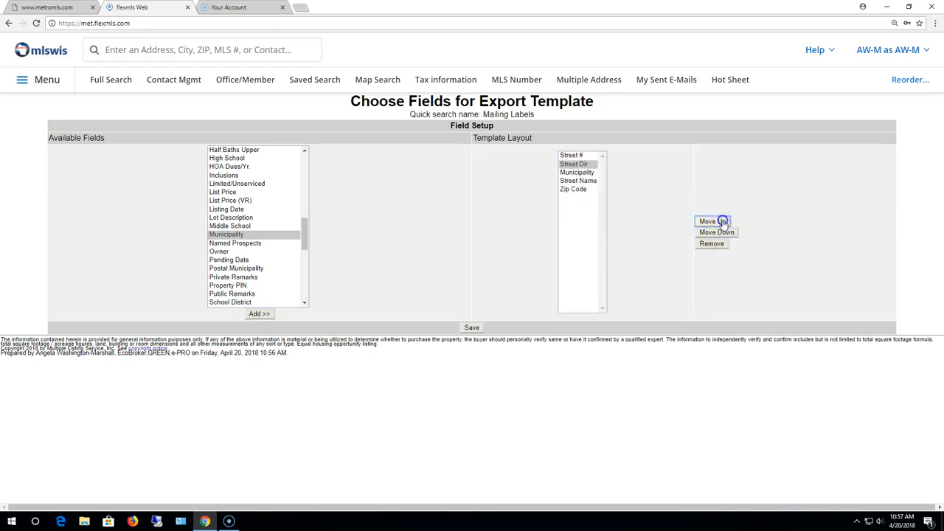
left_click(582, 180)
left_click(718, 221)
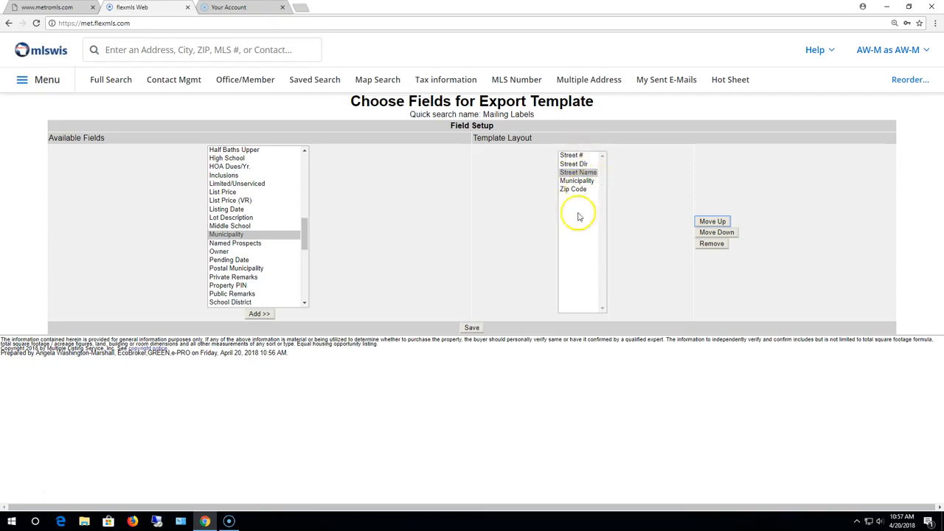
left_click(471, 329)
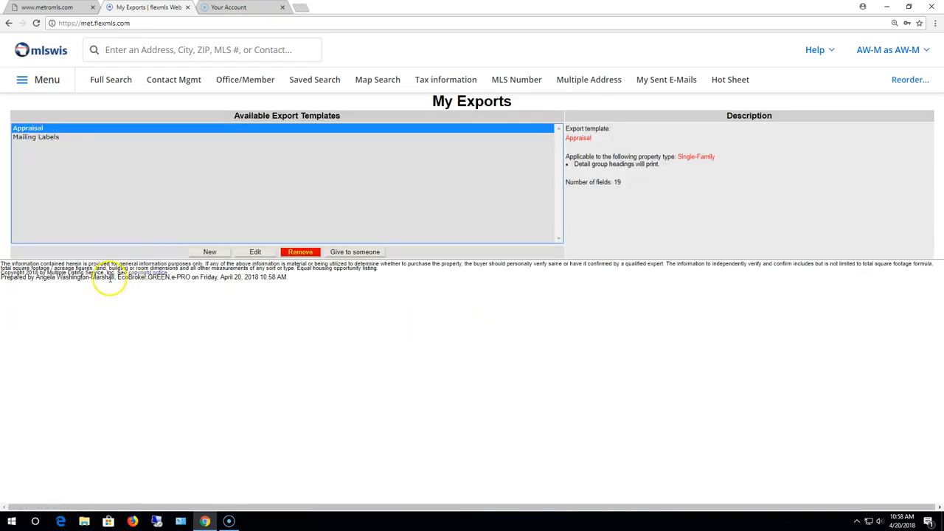
- Start a full search covering all property types except Rental and every listing status
left_click(118, 84)
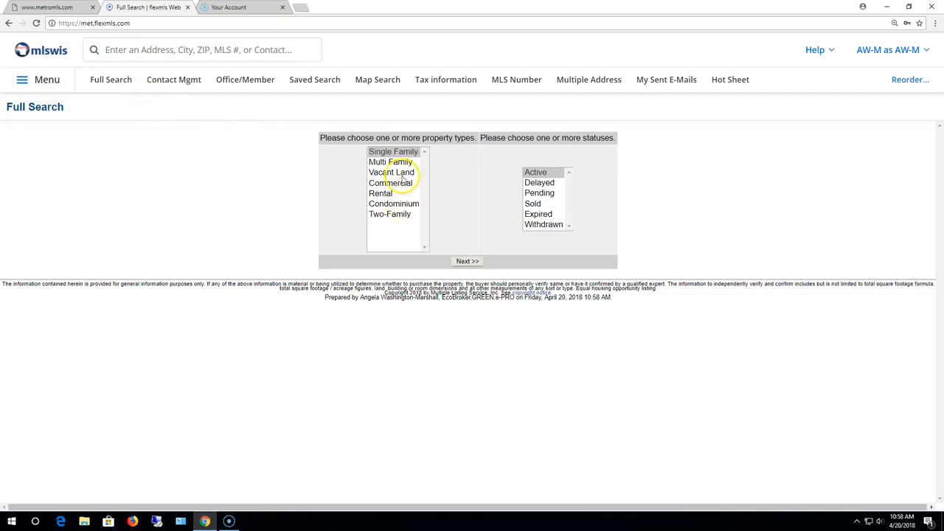
left_click(389, 153)
left_click_drag(389, 153, 394, 237)
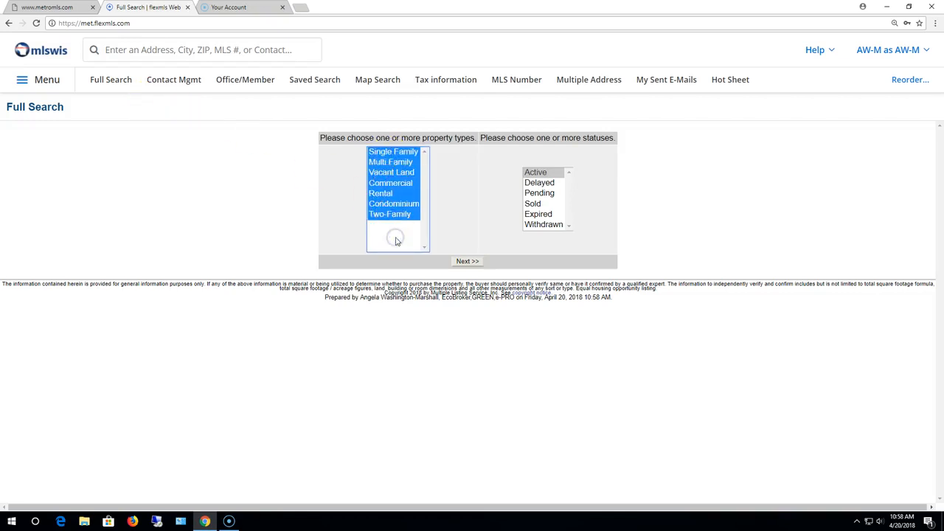
left_click(382, 194, "ctrl")
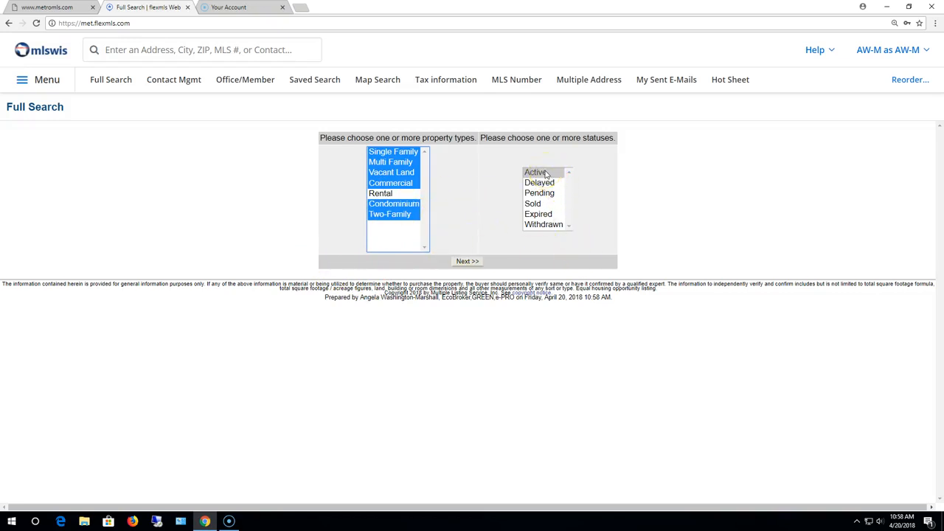
left_click_drag(547, 173, 549, 225)
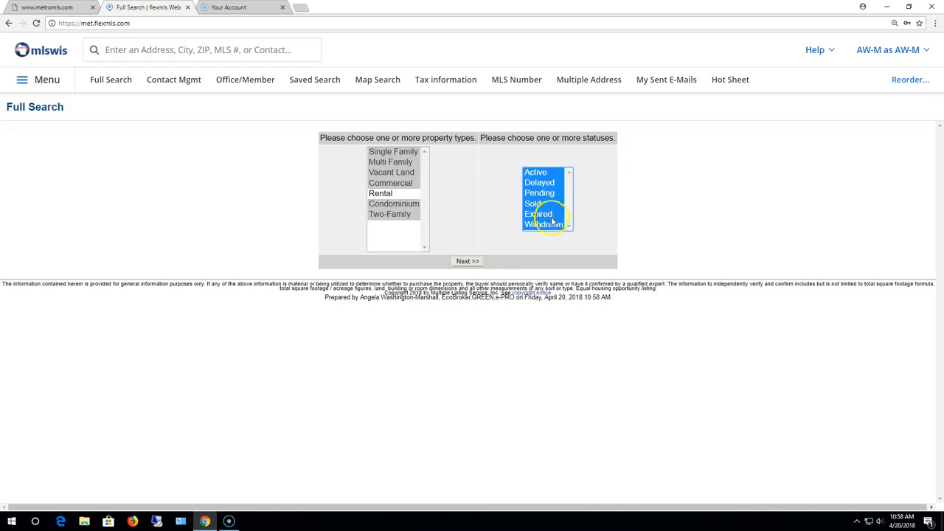
left_click(465, 262)
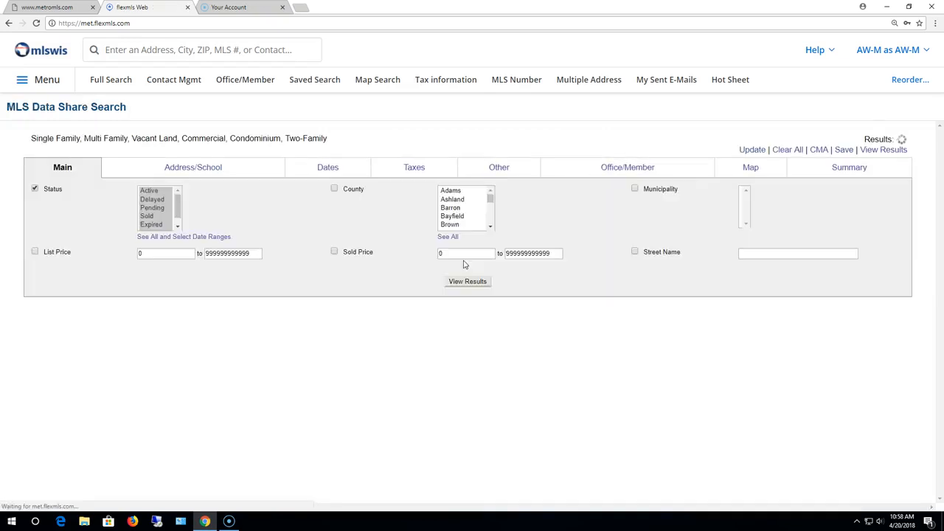
- On the map search, locate the address with city Wauwatosa and state WI to drop a pin
left_click(749, 168)
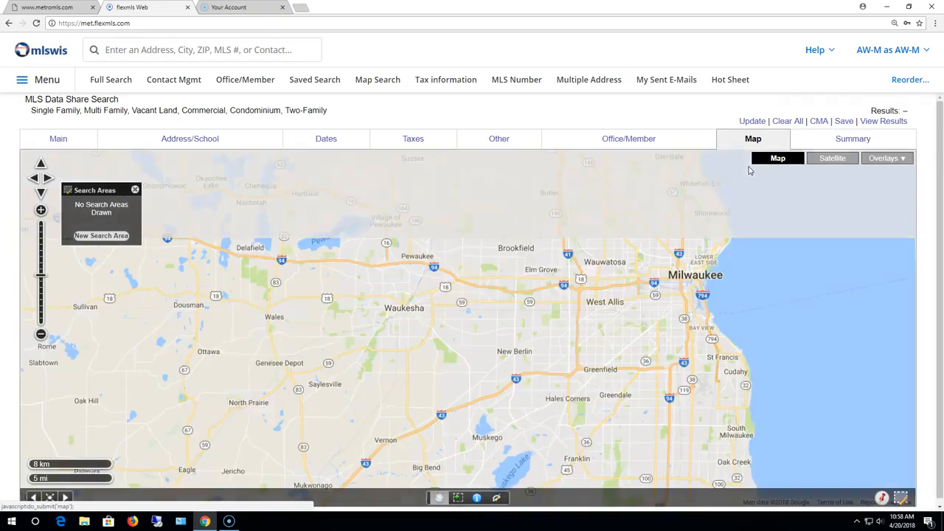
left_click(883, 500)
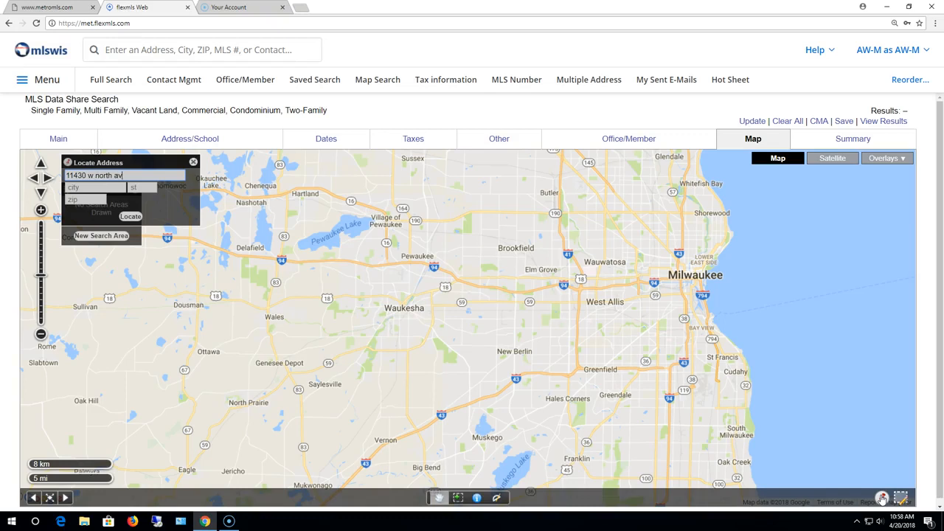
left_click(86, 186)
type("wauwatosa")
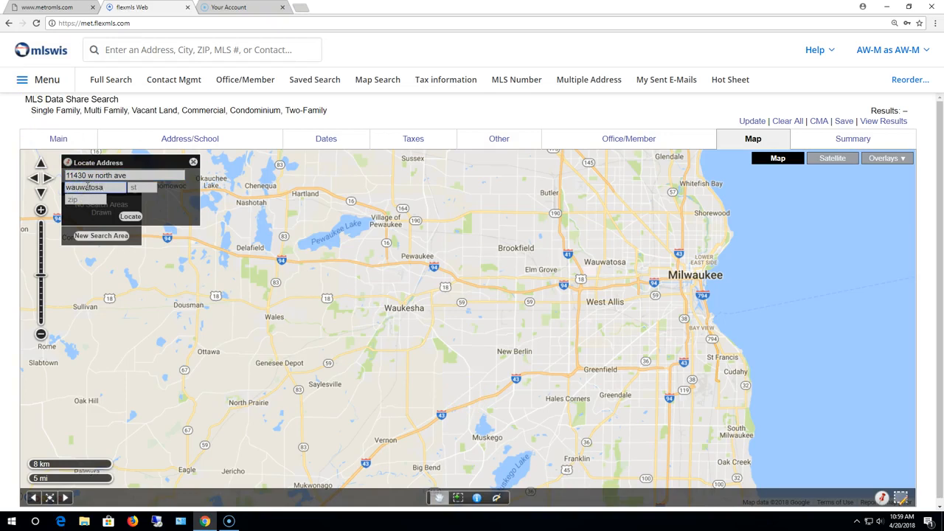
key("Tab")
type("wi")
key("Return")
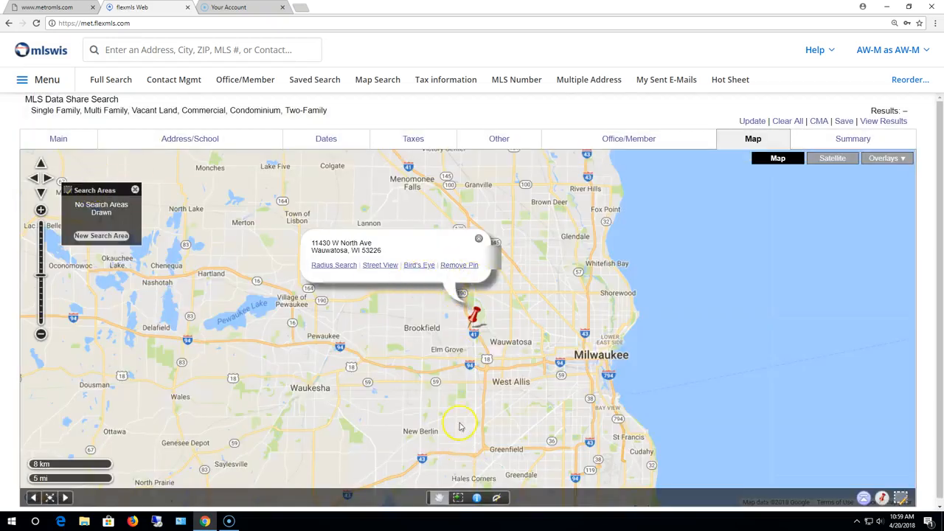
left_click(341, 266)
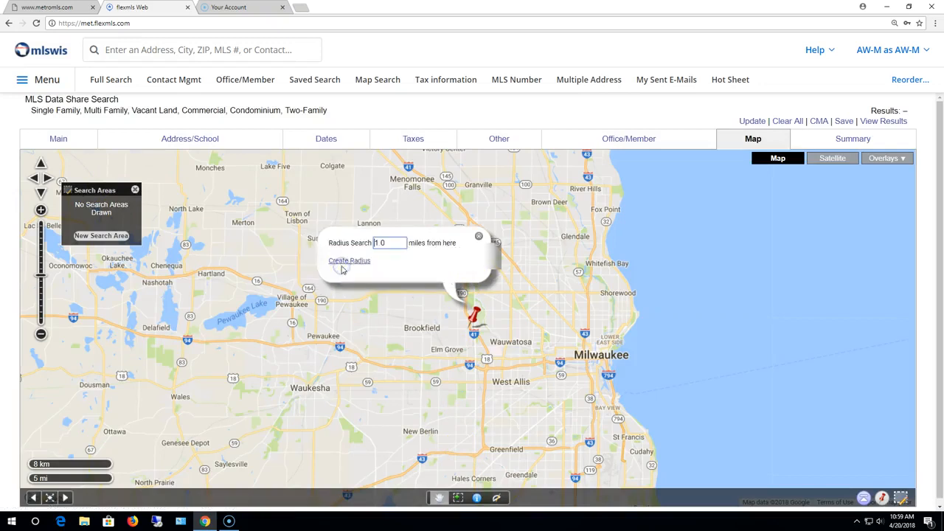
left_click_drag(395, 244, 329, 242)
type(".3")
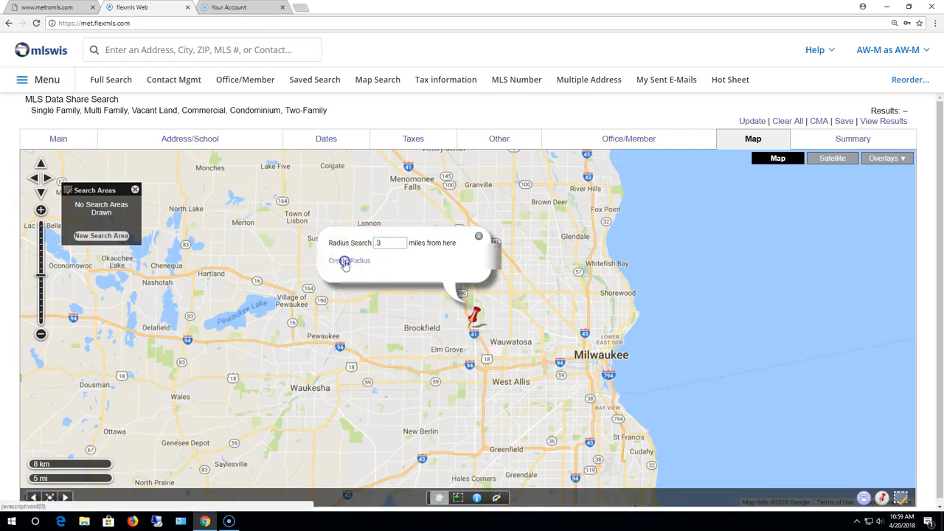
left_click(346, 261)
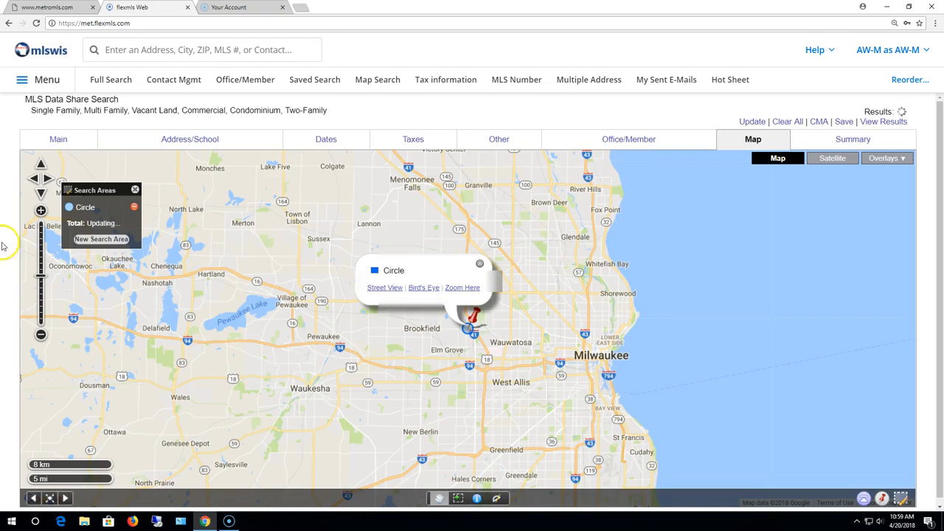
left_click(134, 208)
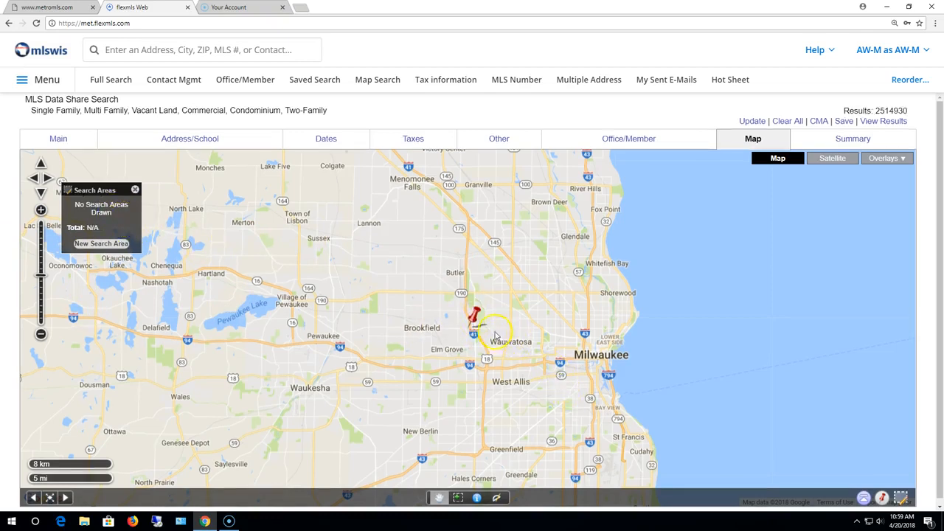
- Create a 25-mile radius around the pin, delete that circle, and return to Main criteria
left_click(475, 319)
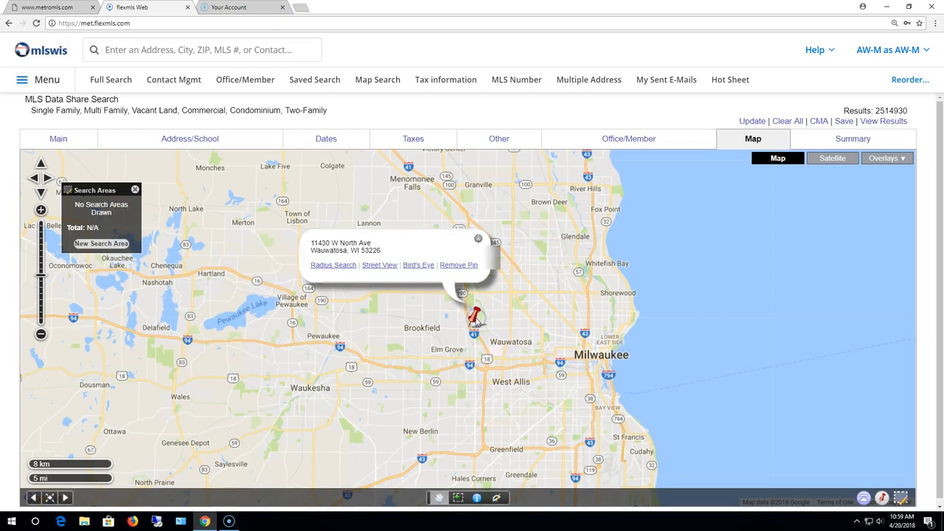
left_click(345, 270)
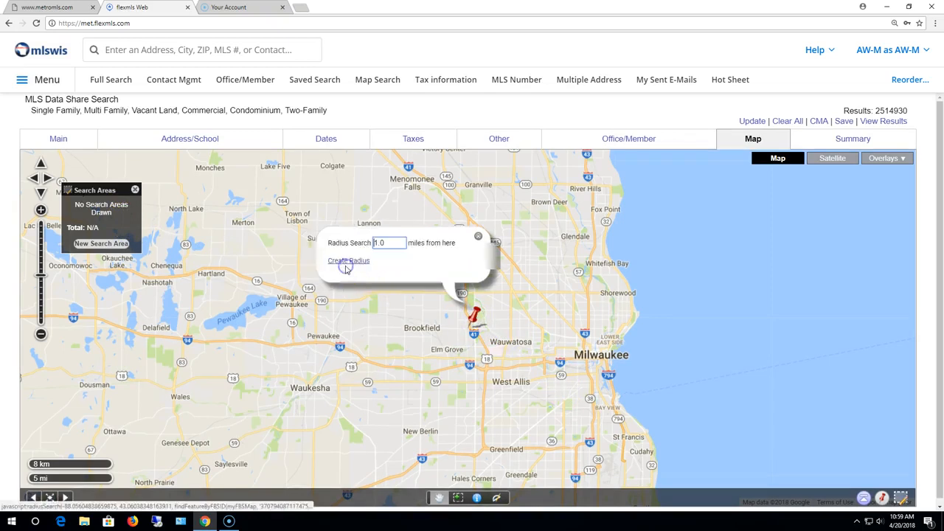
left_click_drag(385, 244, 338, 243)
key("BackSpace")
type("25")
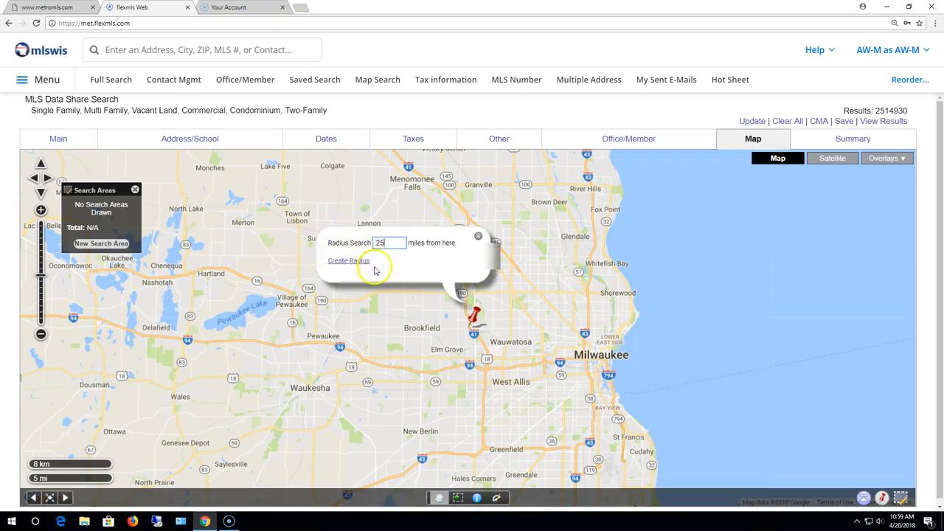
left_click(360, 261)
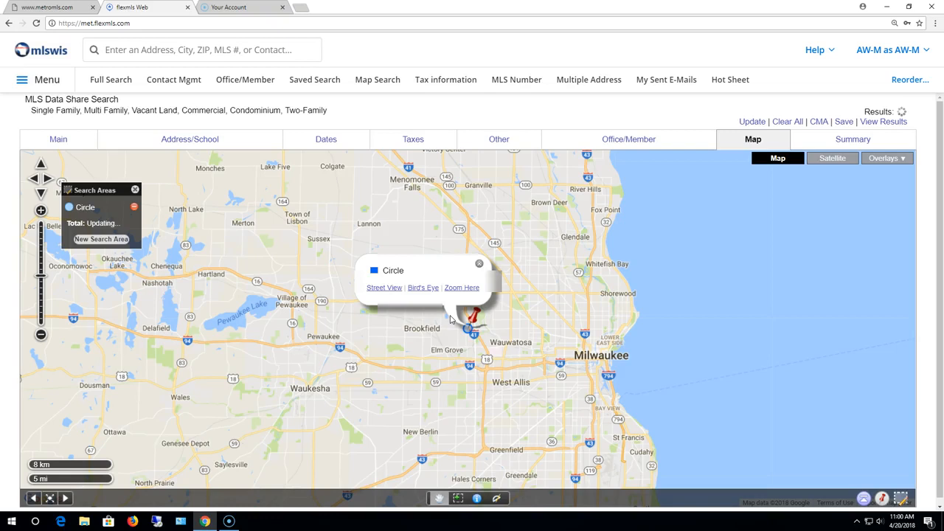
left_click(134, 210)
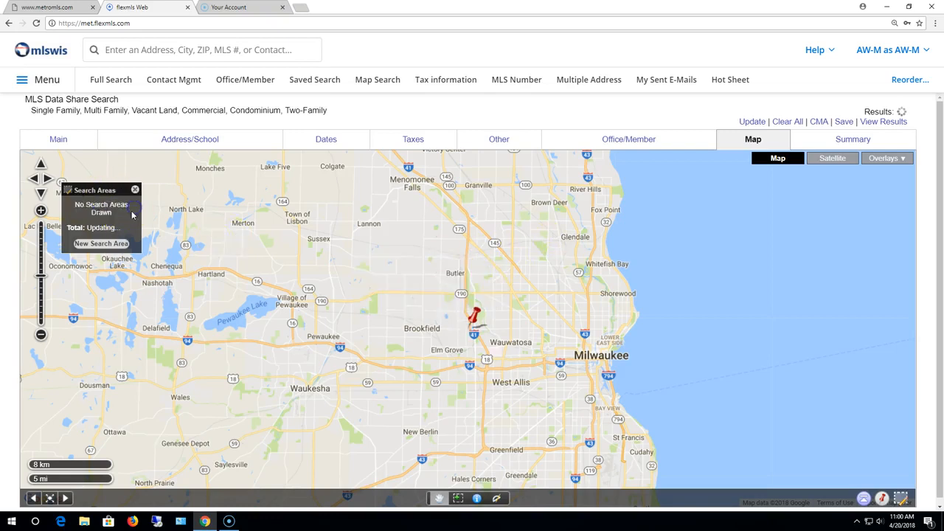
left_click(62, 139)
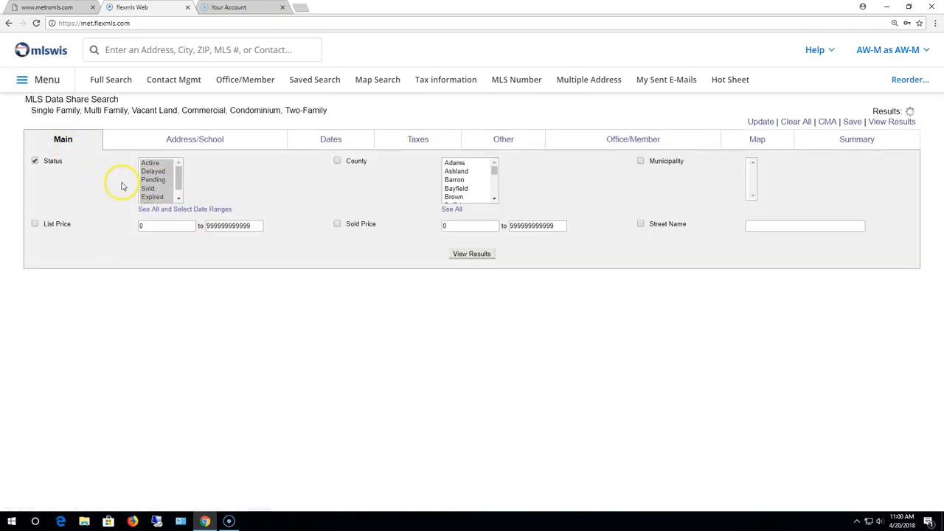
- Limit the search Status to Active listings and go back to the map
left_click(151, 163)
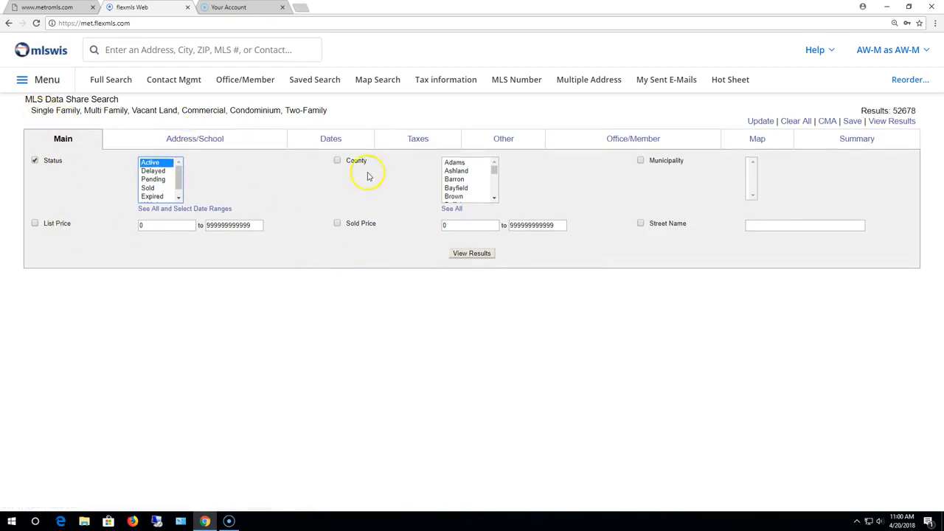
left_click(298, 141)
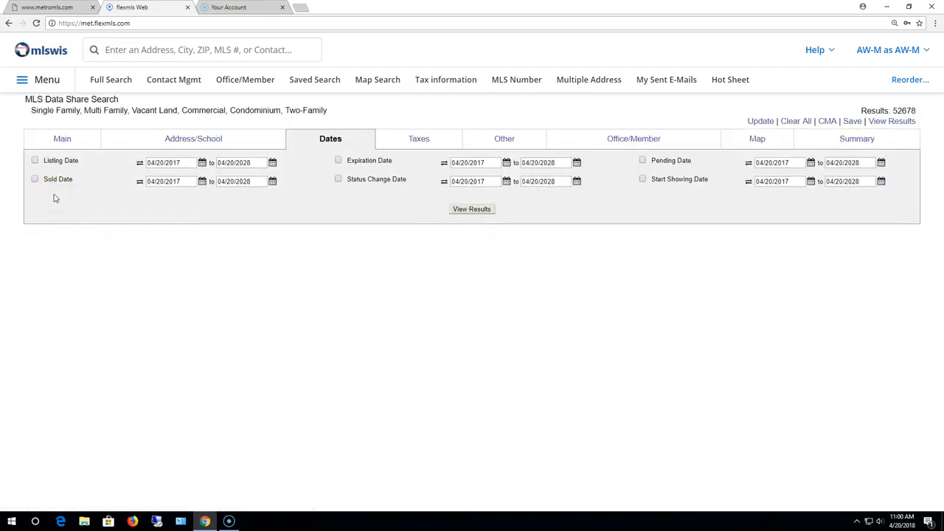
left_click(758, 142)
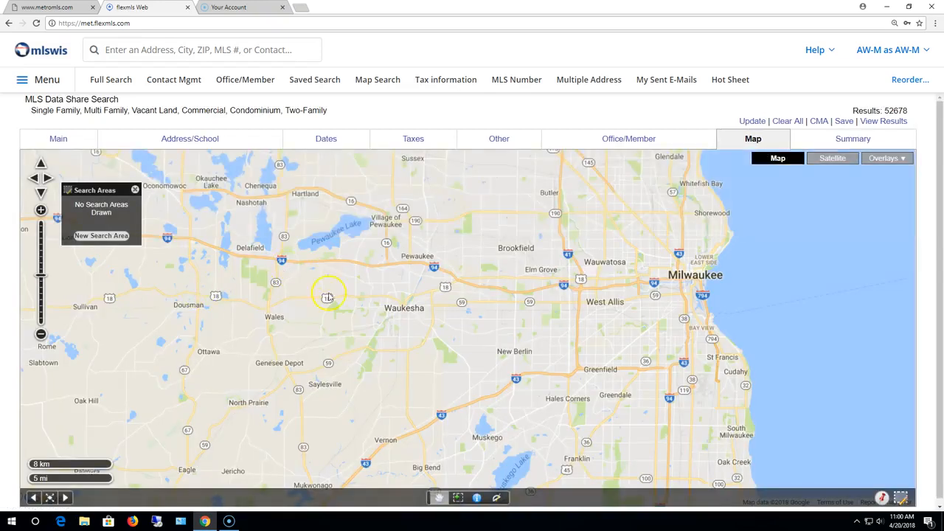
left_click(880, 499)
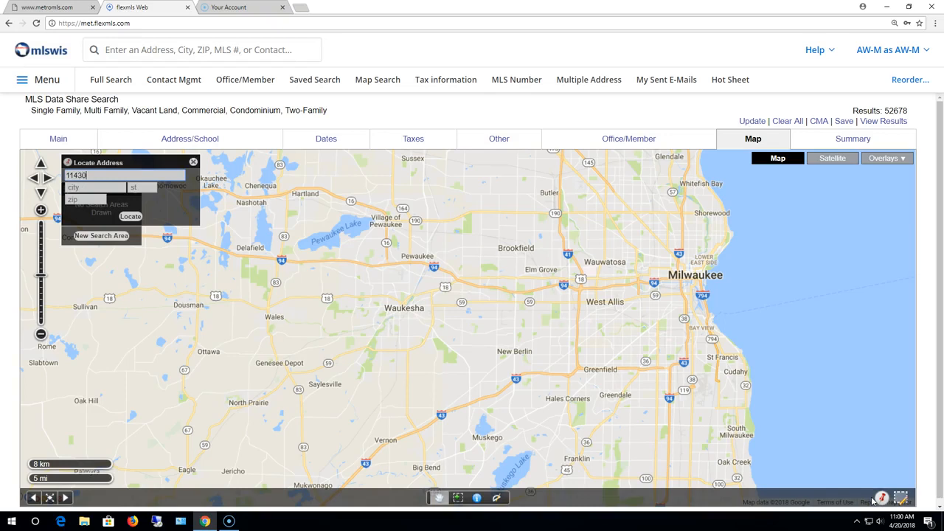
key("Tab")
type("wauw")
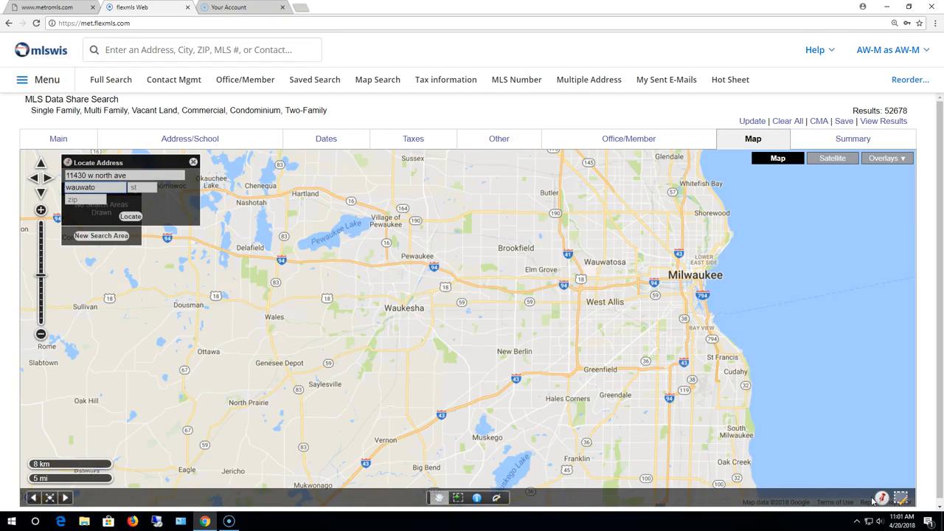
key("Tab")
type("wi")
key("Return")
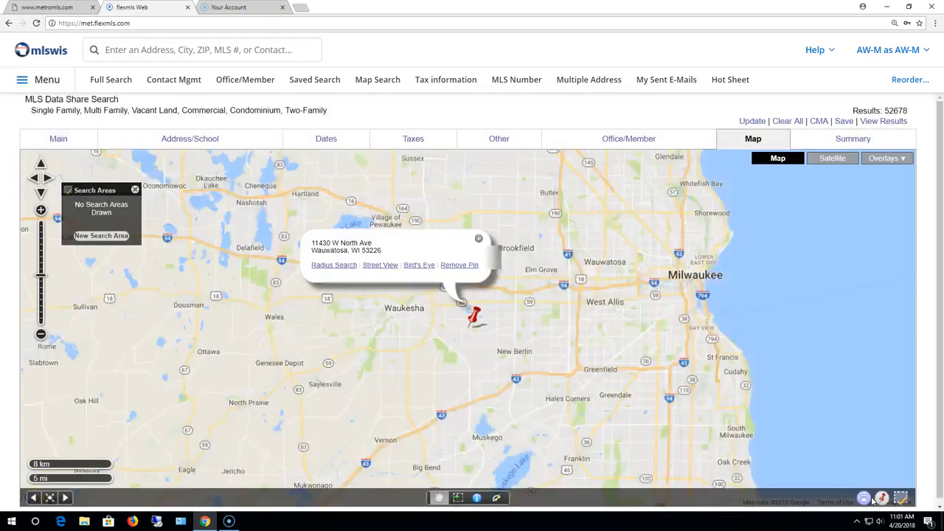
- Create a .25-mile radius search circle around the address pin
left_click(339, 265)
left_click_drag(392, 243, 354, 241)
type(".25")
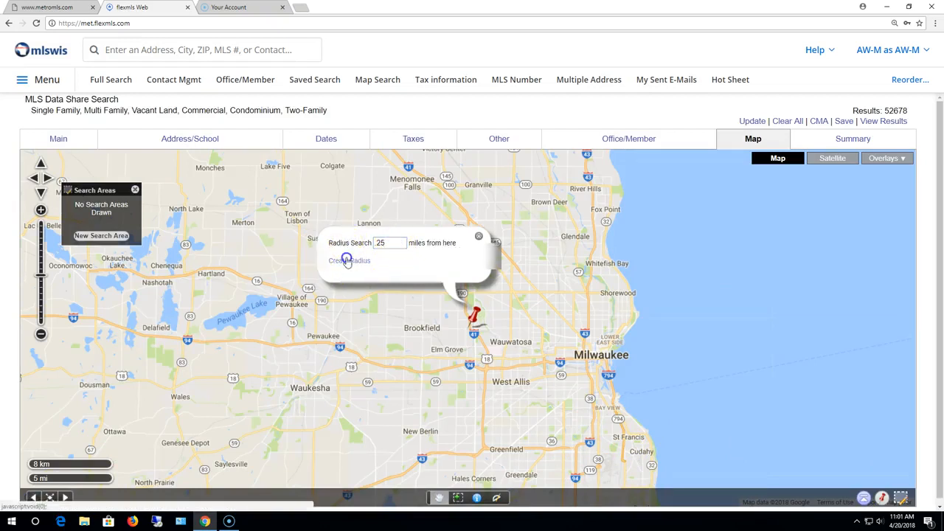
left_click(345, 261)
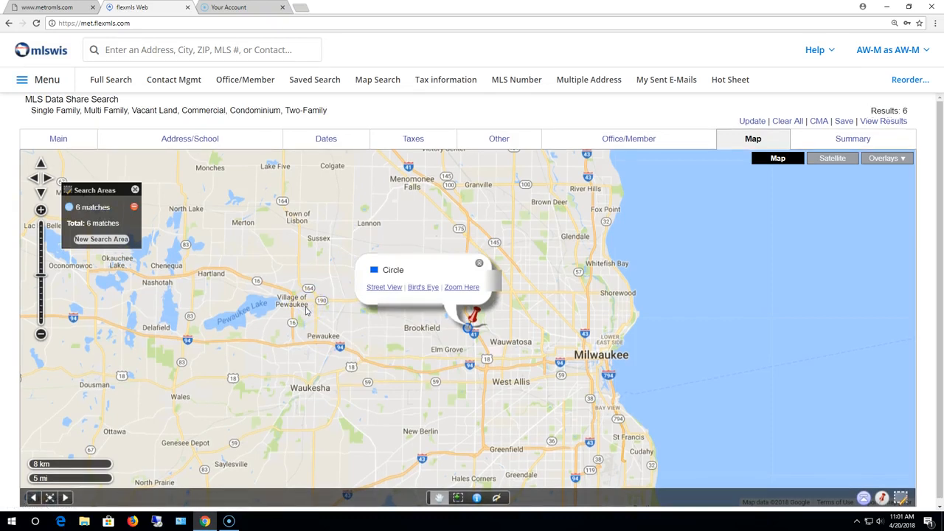
- View the results inside the circle and select all six listings
left_click(594, 196)
left_click(885, 121)
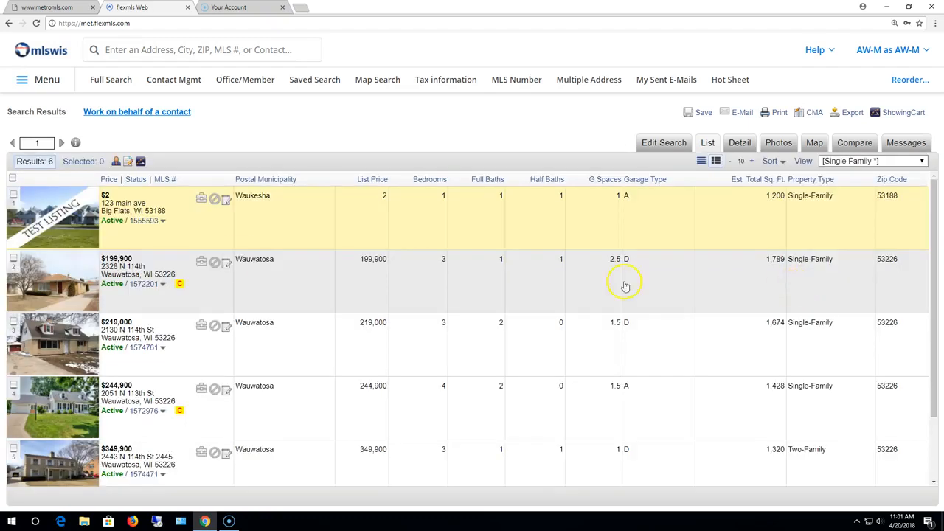
left_click(12, 178)
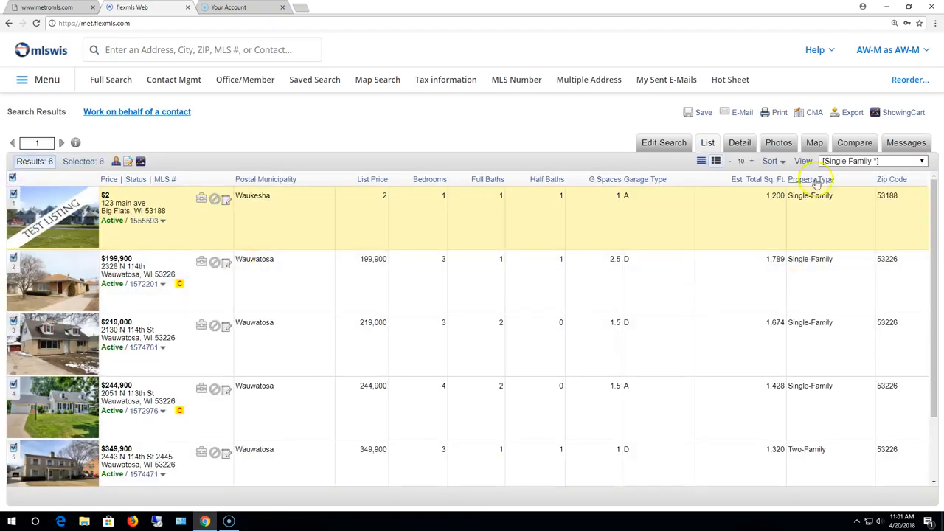
- Export the selected listings as a Custom Text Export using the Mailing Labels template
left_click(851, 113)
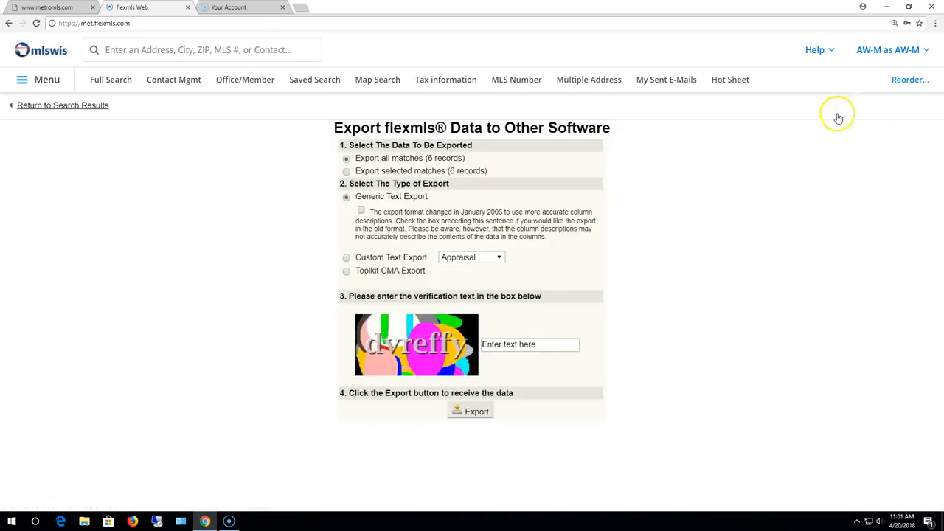
left_click(346, 257)
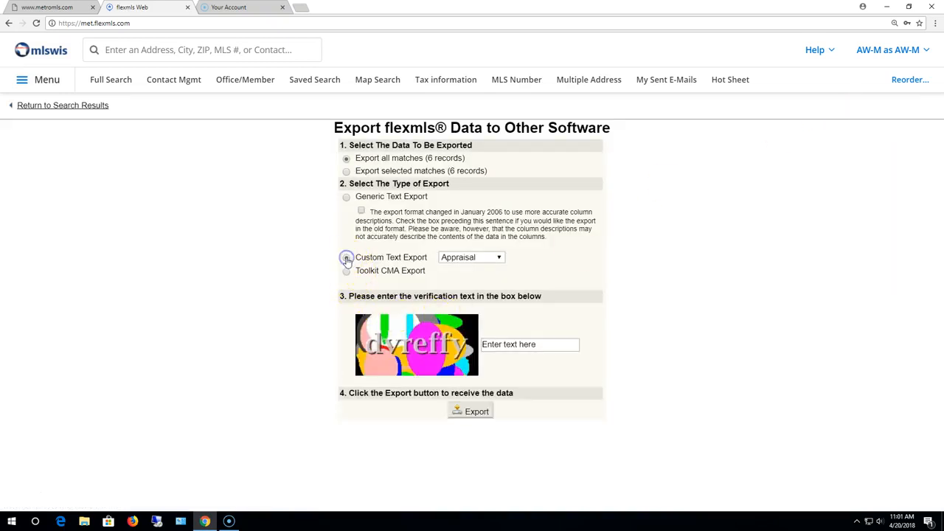
left_click(490, 259)
left_click(485, 277)
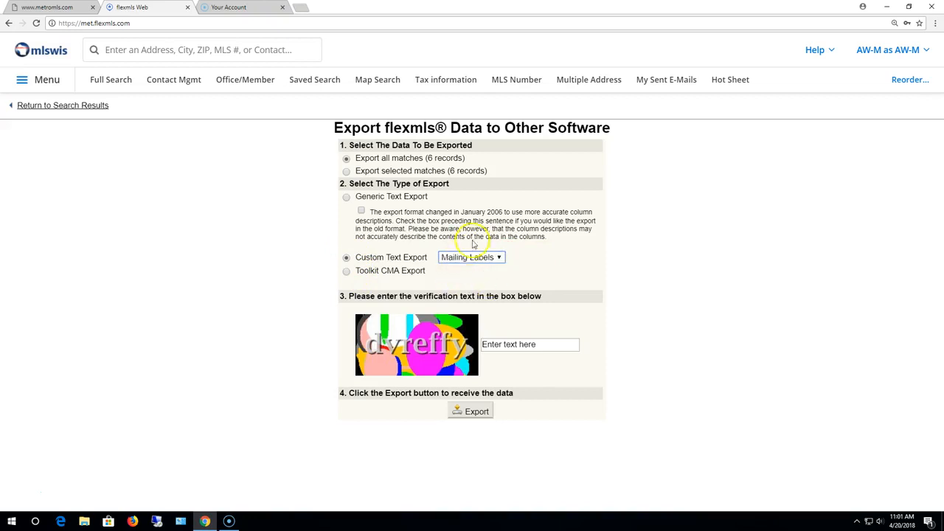